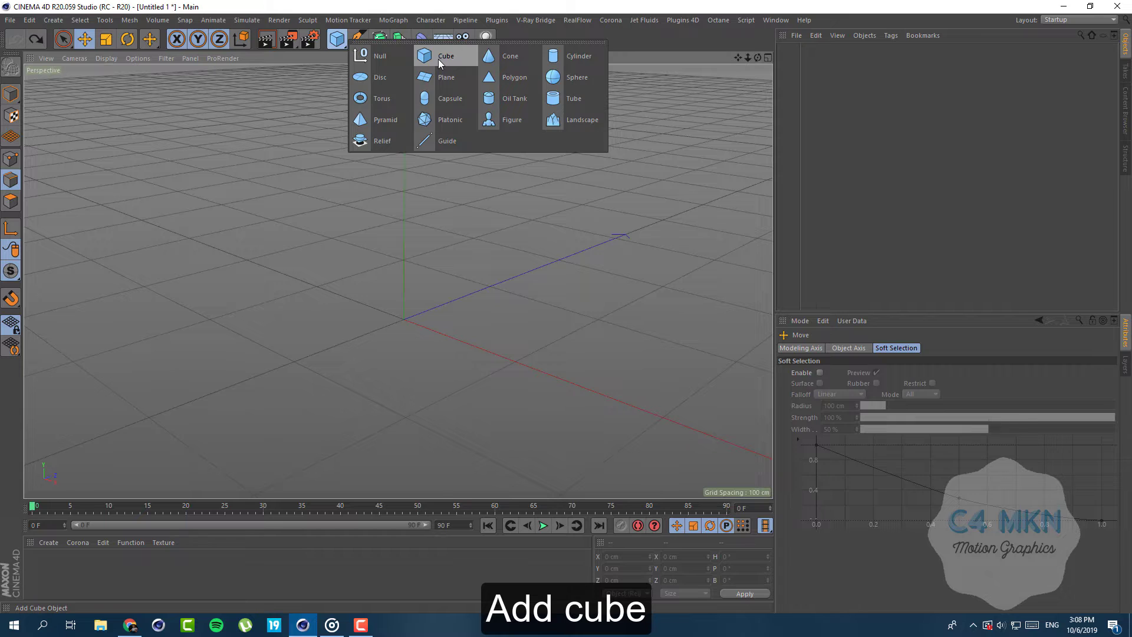
Add a cube, make it an editable polygon object and switch to edge editing.
click(439, 59)
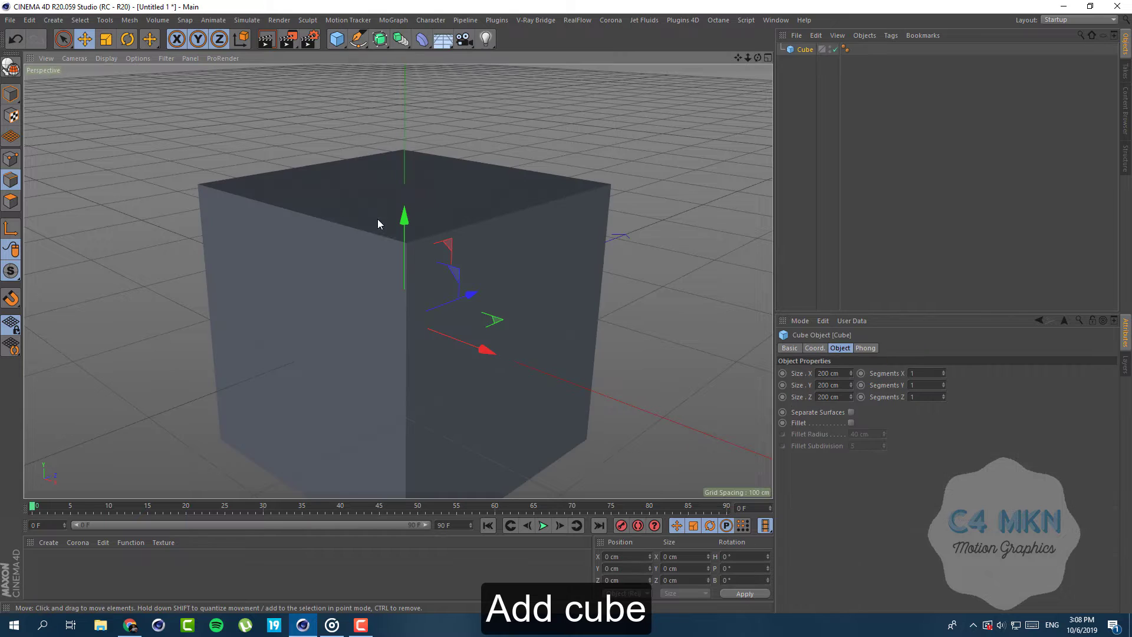
click(11, 68)
click(4, 182)
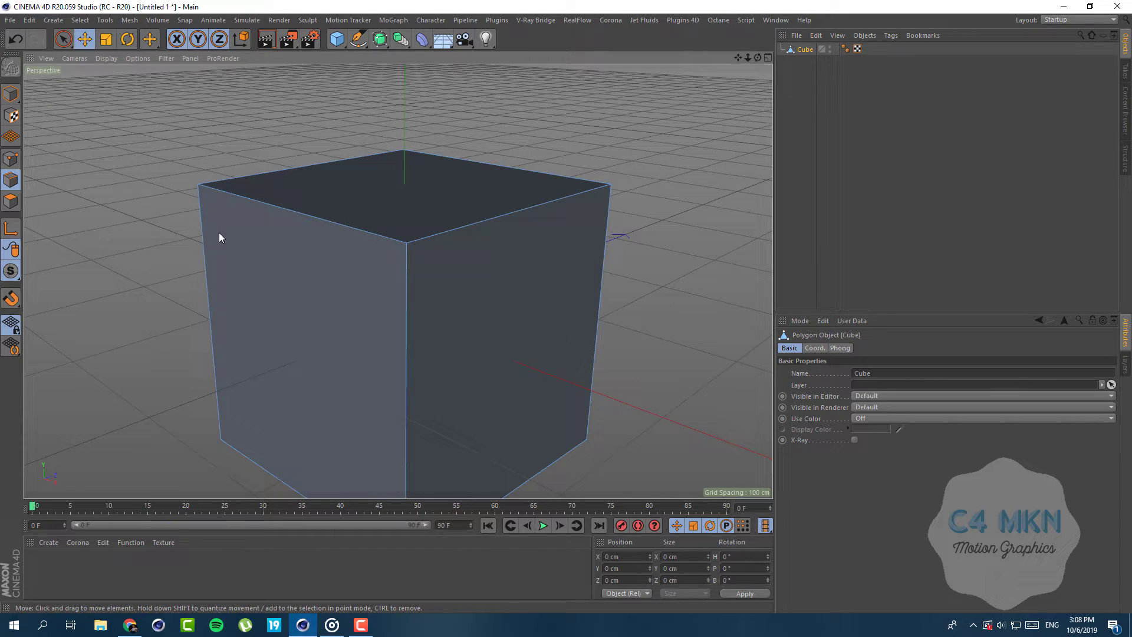
Add a horizontal loop cut around the cube's sides at a 70% offset.
right_click(285, 295)
click(316, 412)
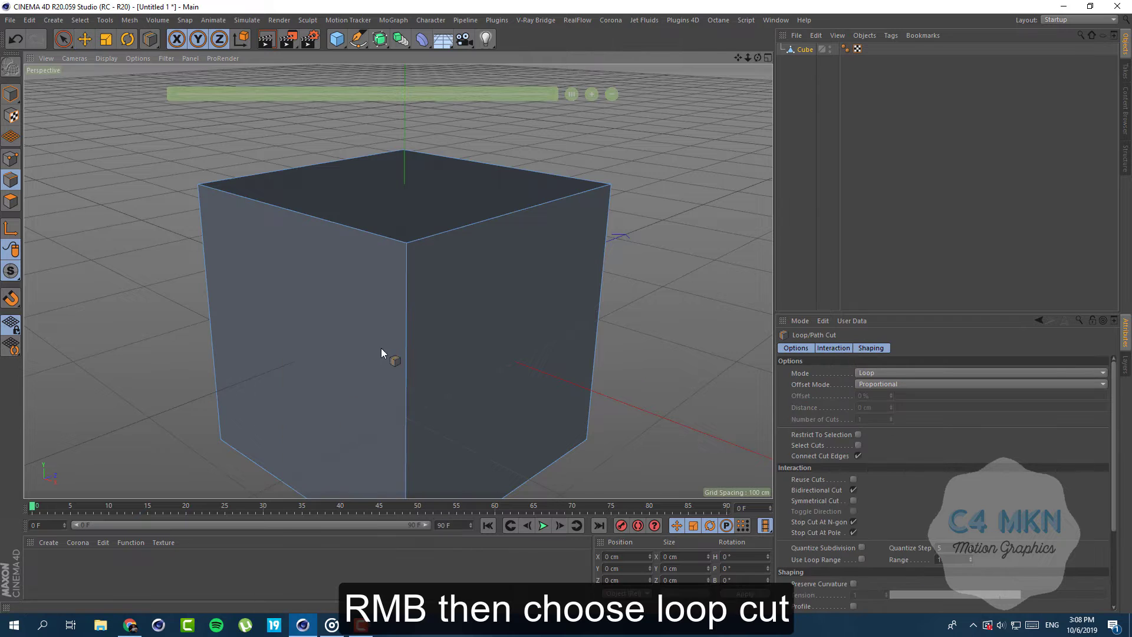
click(412, 334)
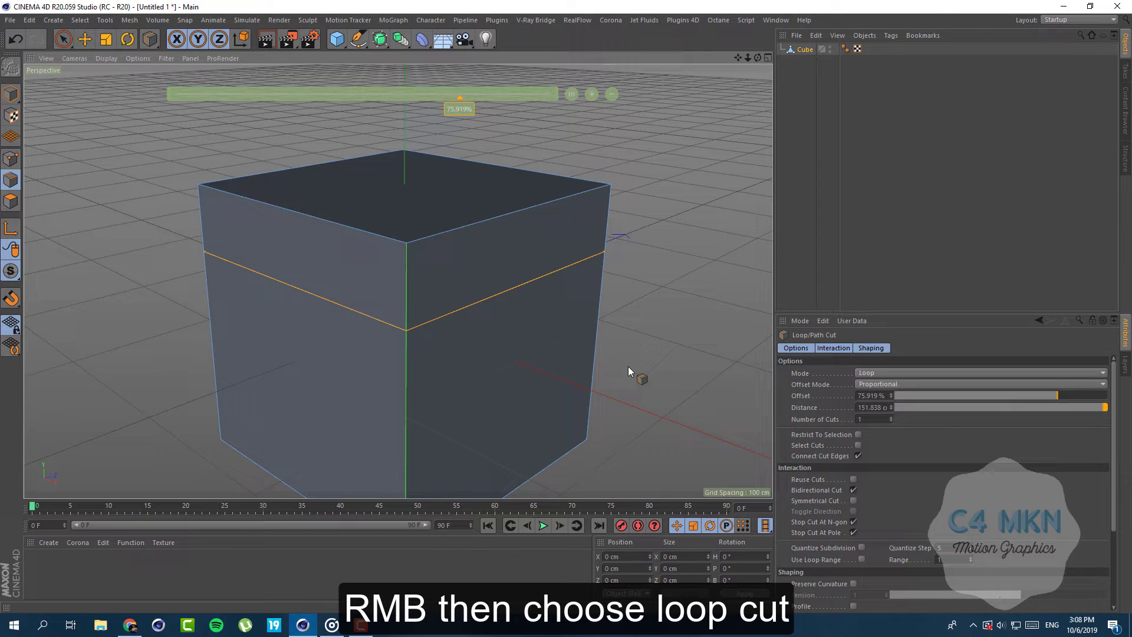
double_click(883, 396)
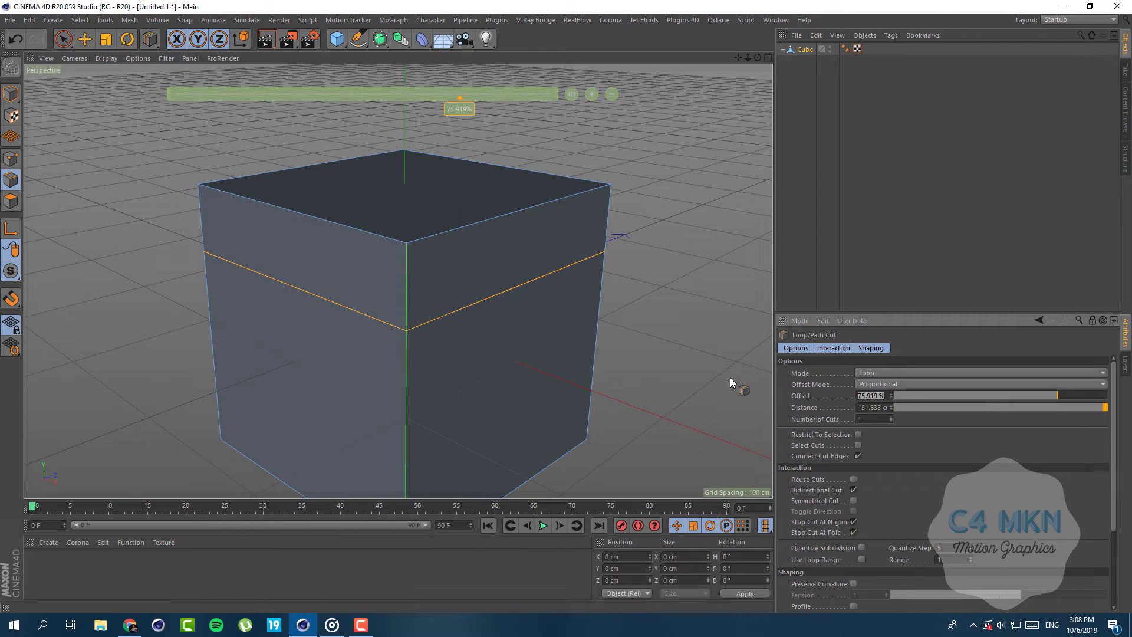
text(70)
key(Return)
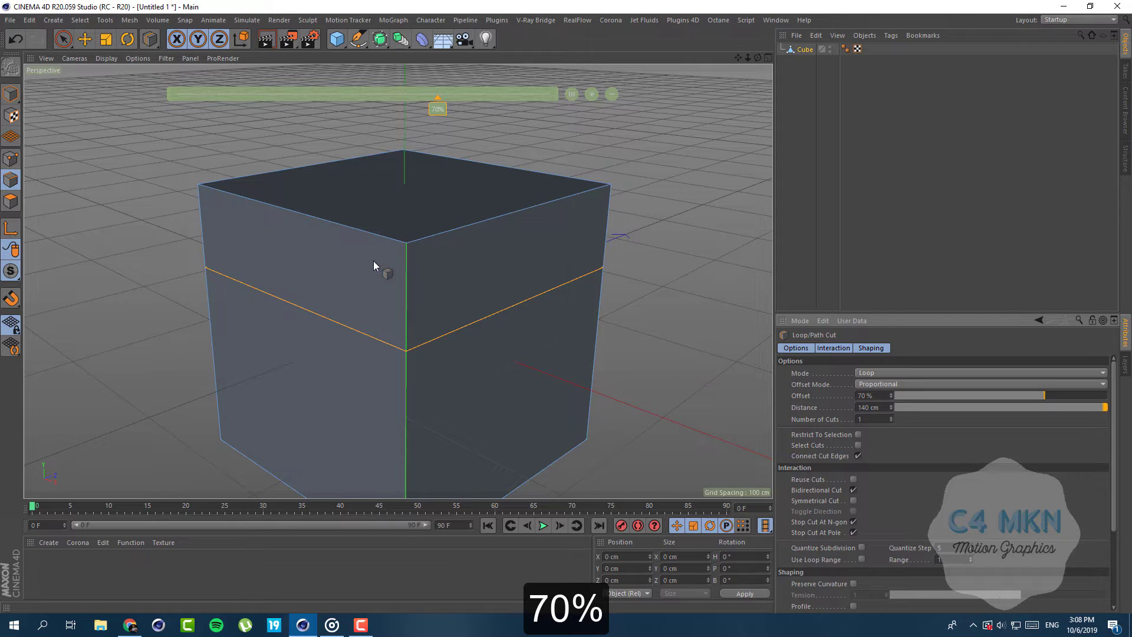
right_click(142, 144)
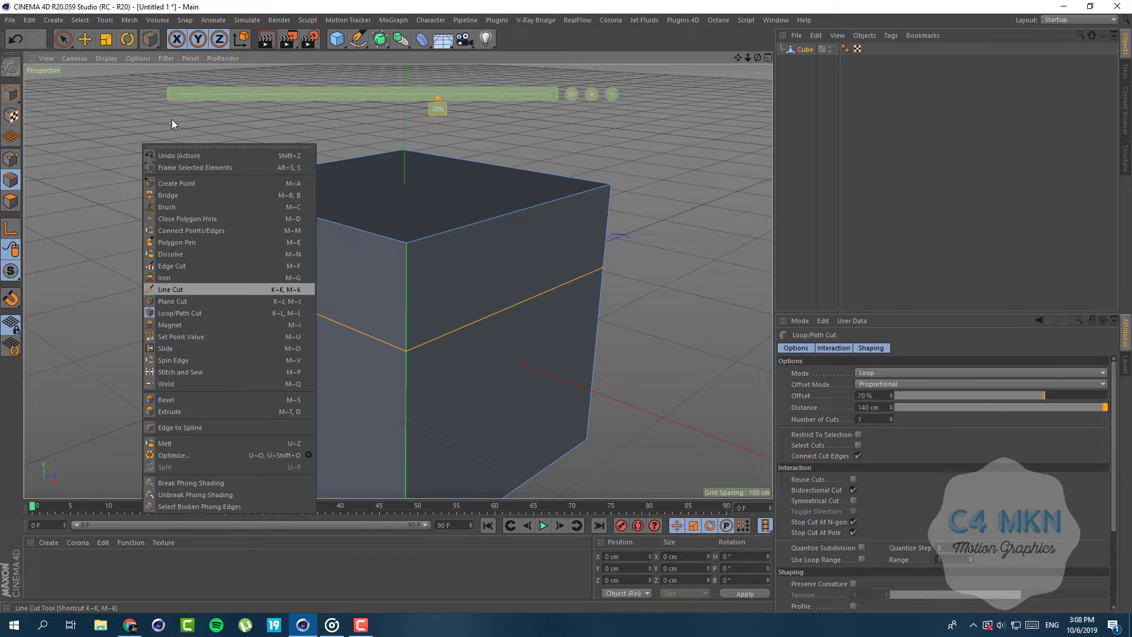
Select the new horizontal edge loop and scale it outward to about 272 cm in X and Z.
click(109, 45)
click(110, 45)
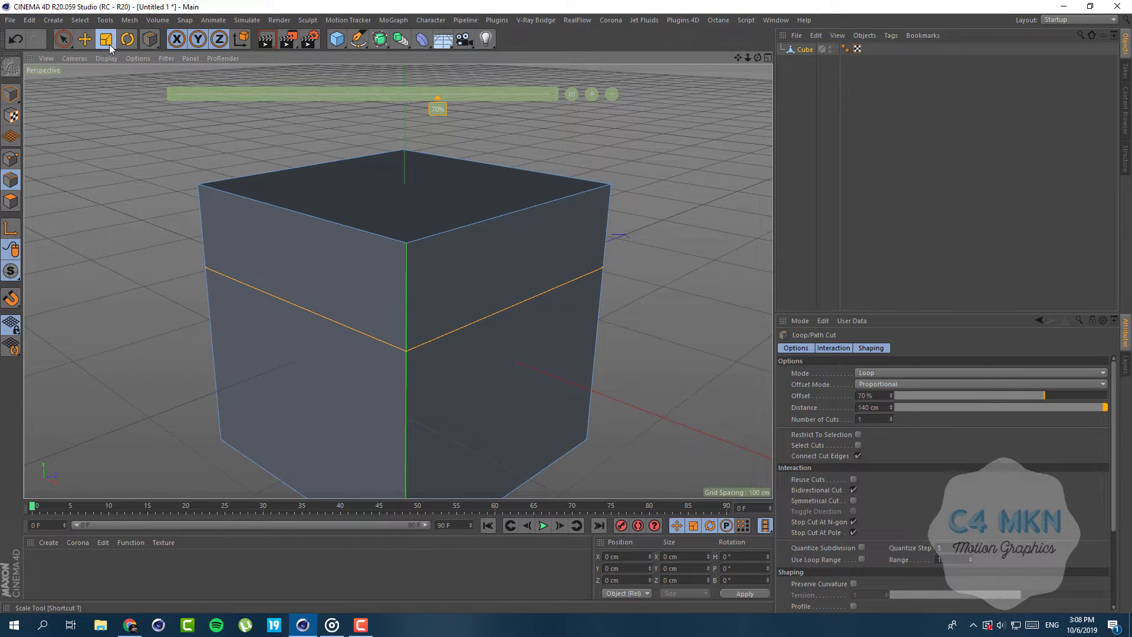
double_click(383, 344)
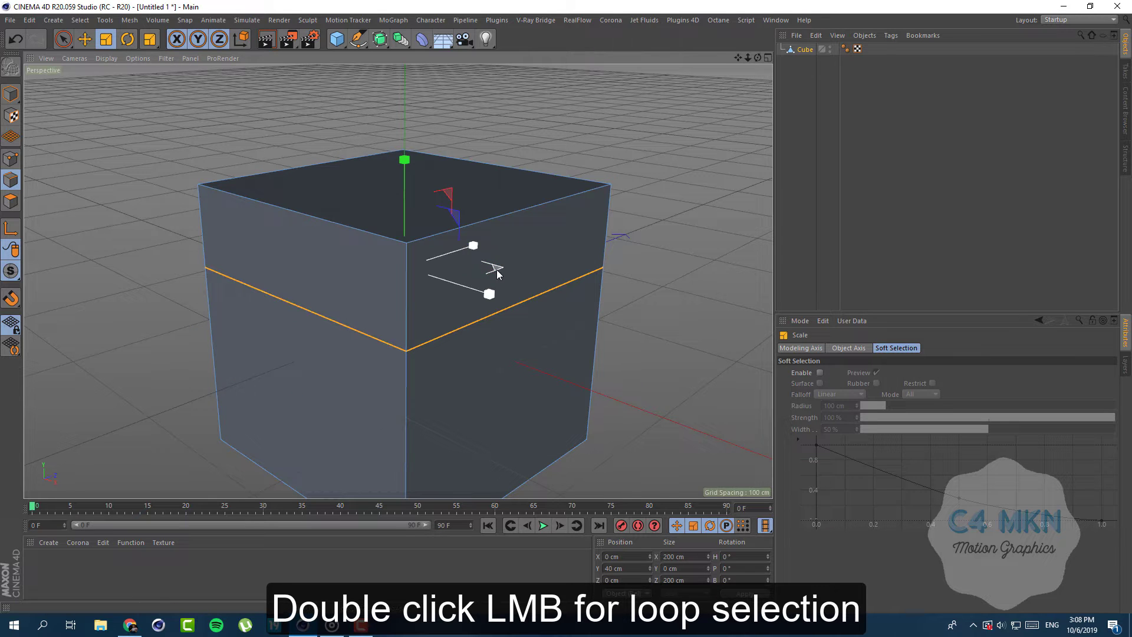
drag(498, 273, 690, 254)
Select the four edges of the cube's bottom face and scale them inward to about 102 cm in X and Z.
alt+middle_drag(552, 381, 558, 256)
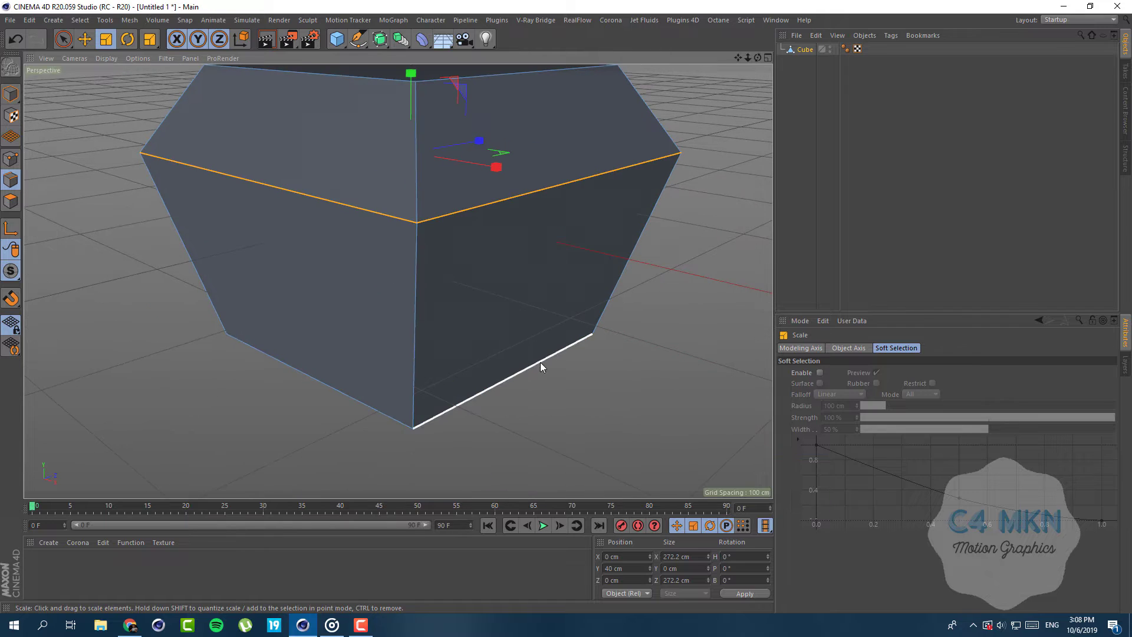
click(534, 367)
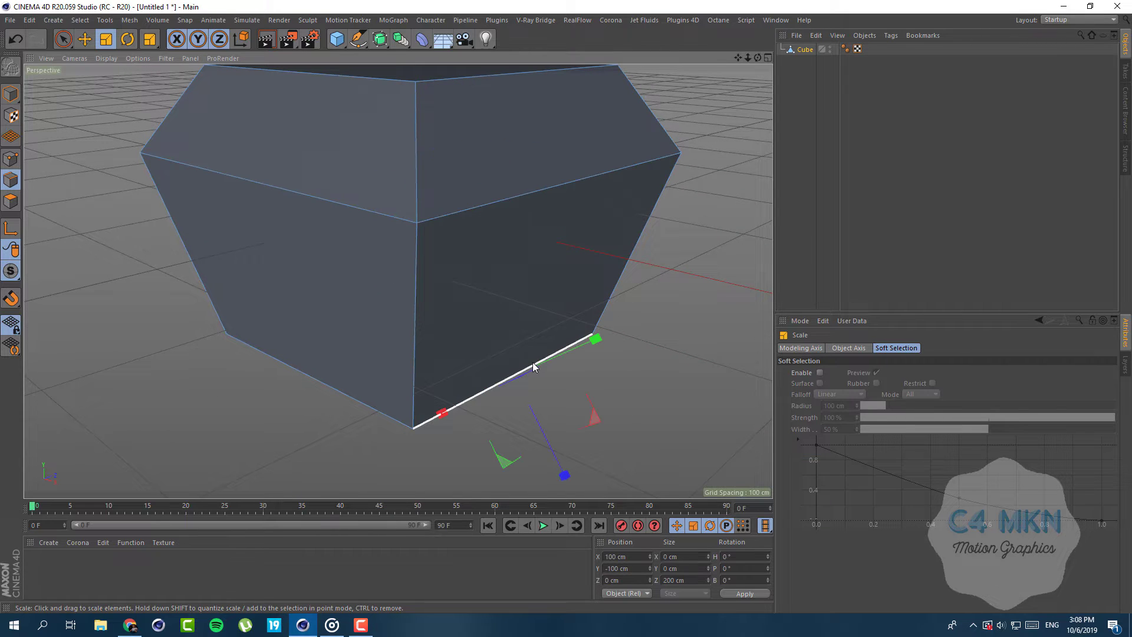
click(378, 417)
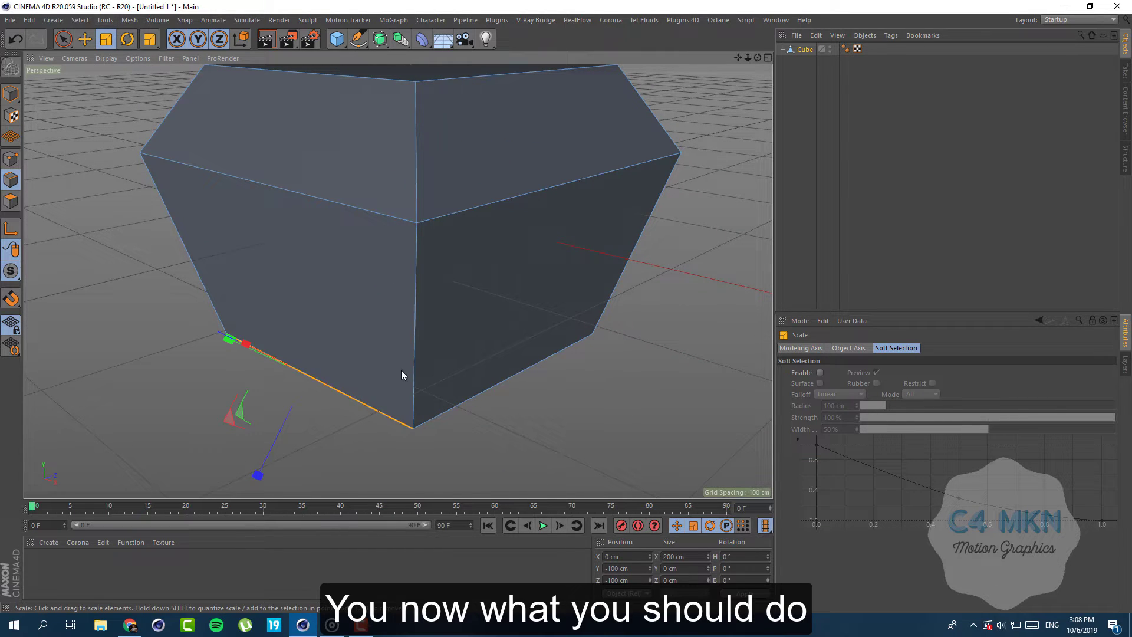
shift+click(475, 394)
alt+drag(444, 373, 445, 365)
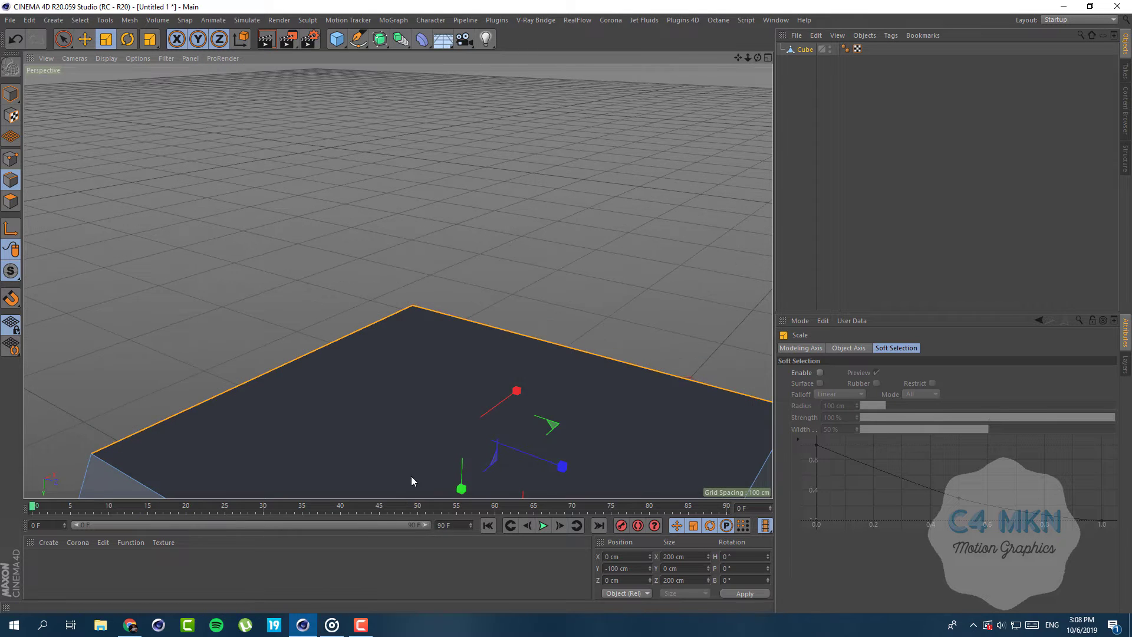
alt+middle_drag(412, 475, 386, 70)
shift+click(588, 179)
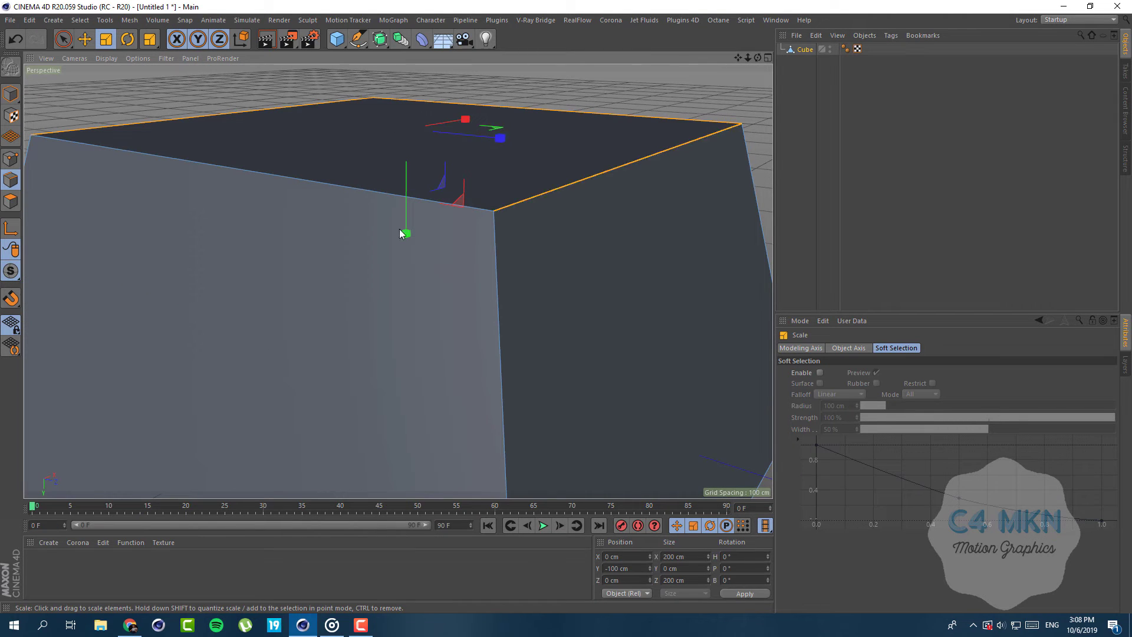
shift+click(437, 201)
alt+drag(365, 104, 400, 355)
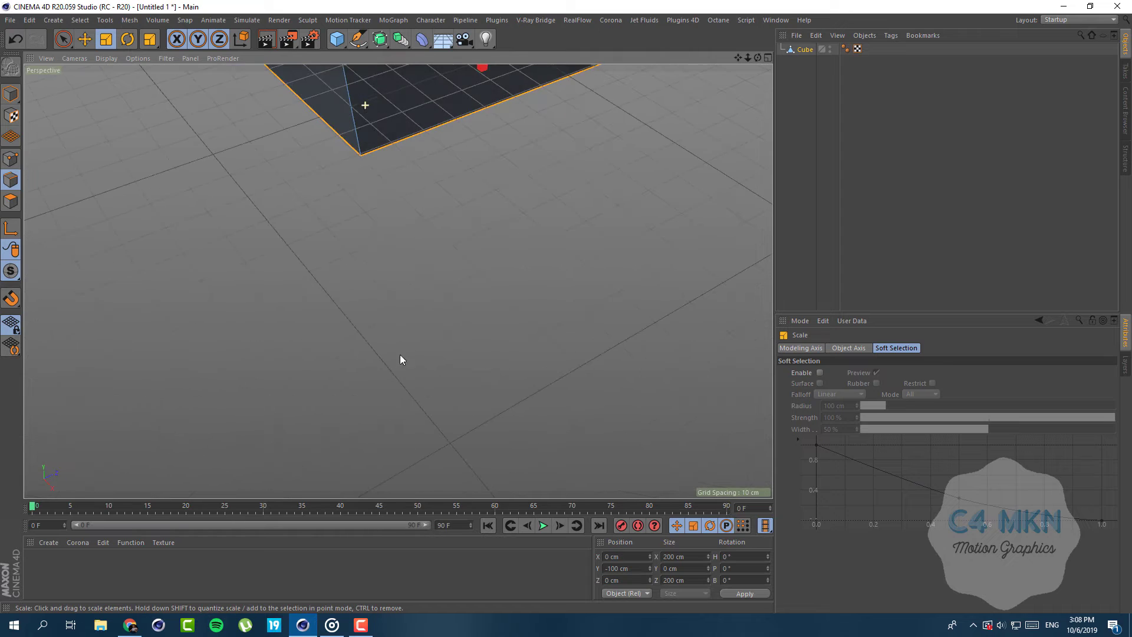
alt+middle_drag(381, 101, 379, 257)
scroll(380, 258, down, 5)
drag(641, 281, 562, 335)
Move the four bottom edges down to about -181 cm in Y and scale them to about 76.5 cm.
click(85, 39)
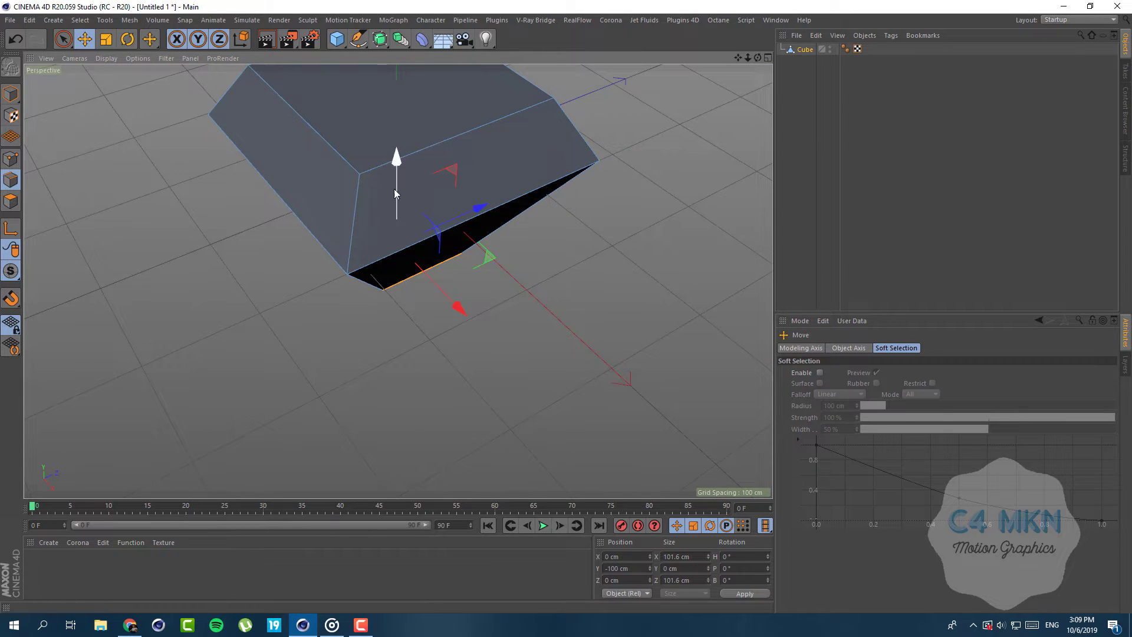
drag(394, 190, 395, 245)
alt+drag(423, 217, 443, 189)
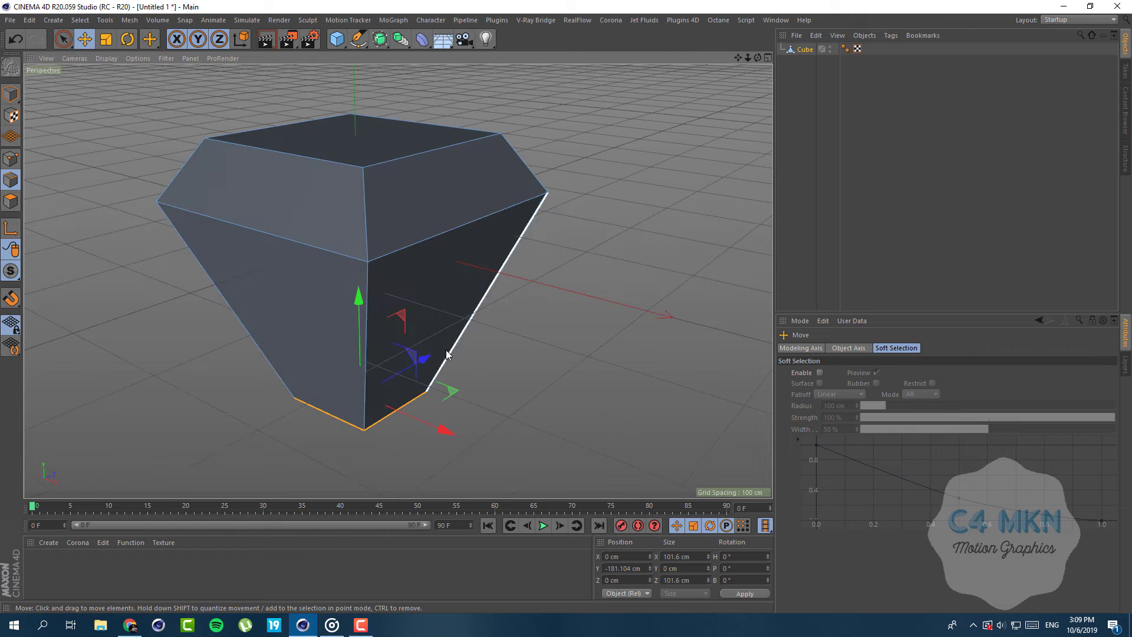
click(126, 41)
click(107, 39)
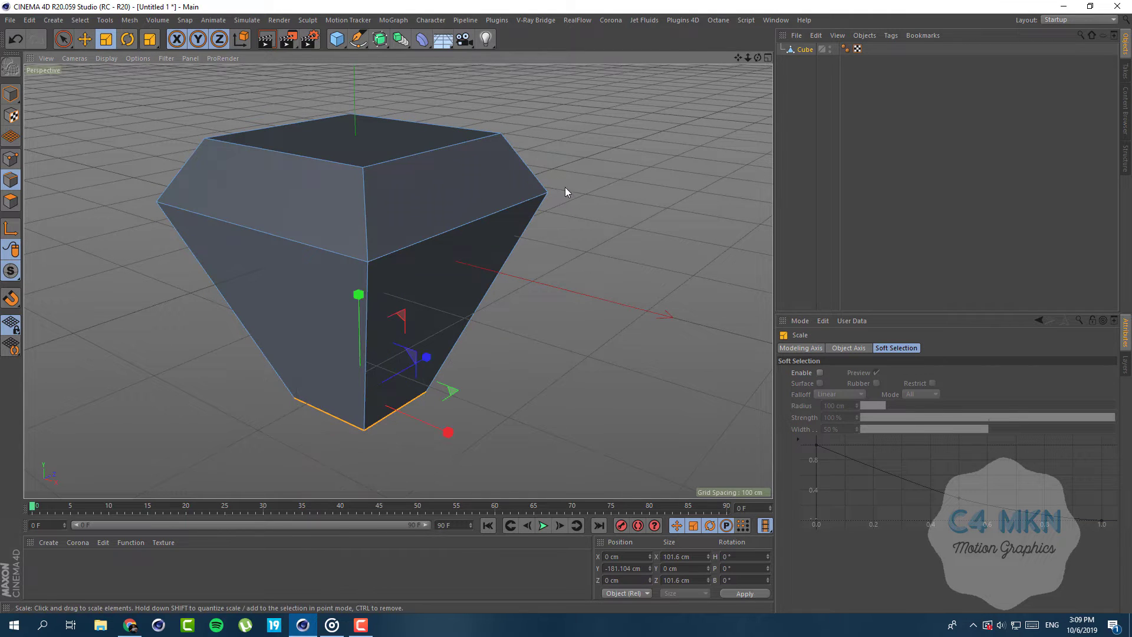
drag(565, 186, 550, 282)
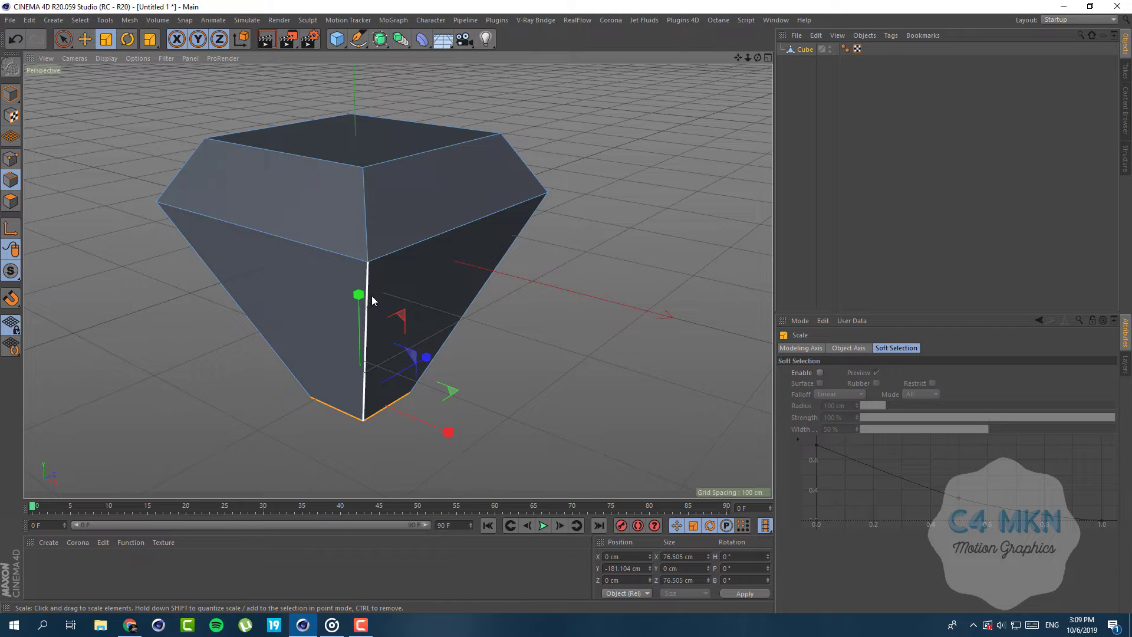
Select the upper and lower slanted edges at all four corners and bevel them with an offset of about 40.6 cm.
click(365, 354)
shift+click(363, 216)
alt+drag(464, 208, 227, 195)
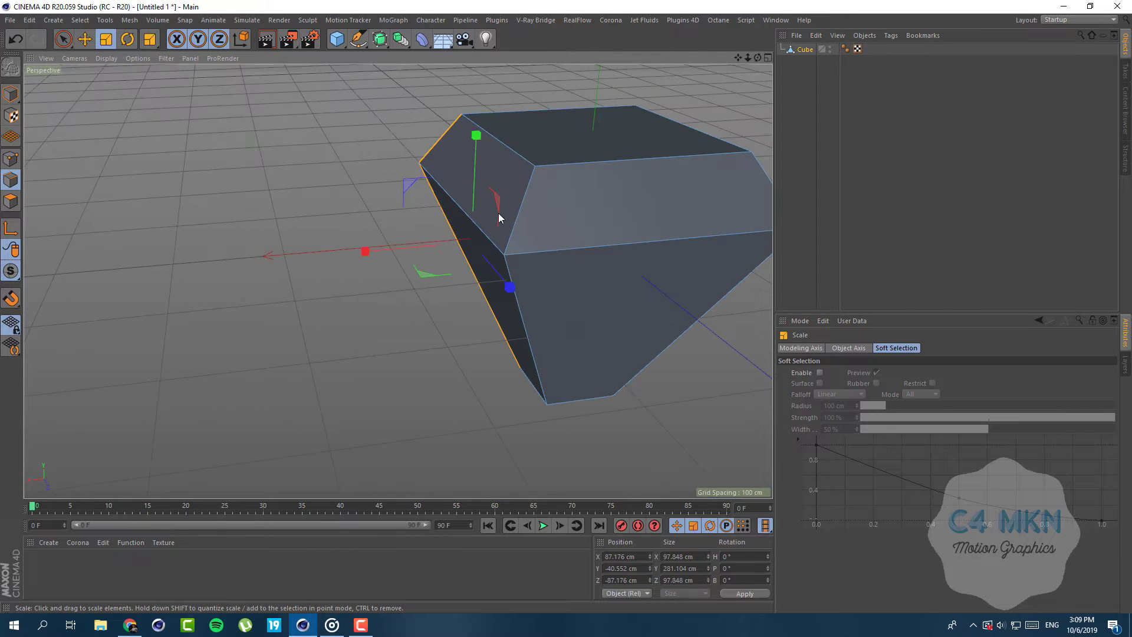
shift+click(512, 235)
alt+drag(642, 254, 387, 334)
shift+click(383, 349)
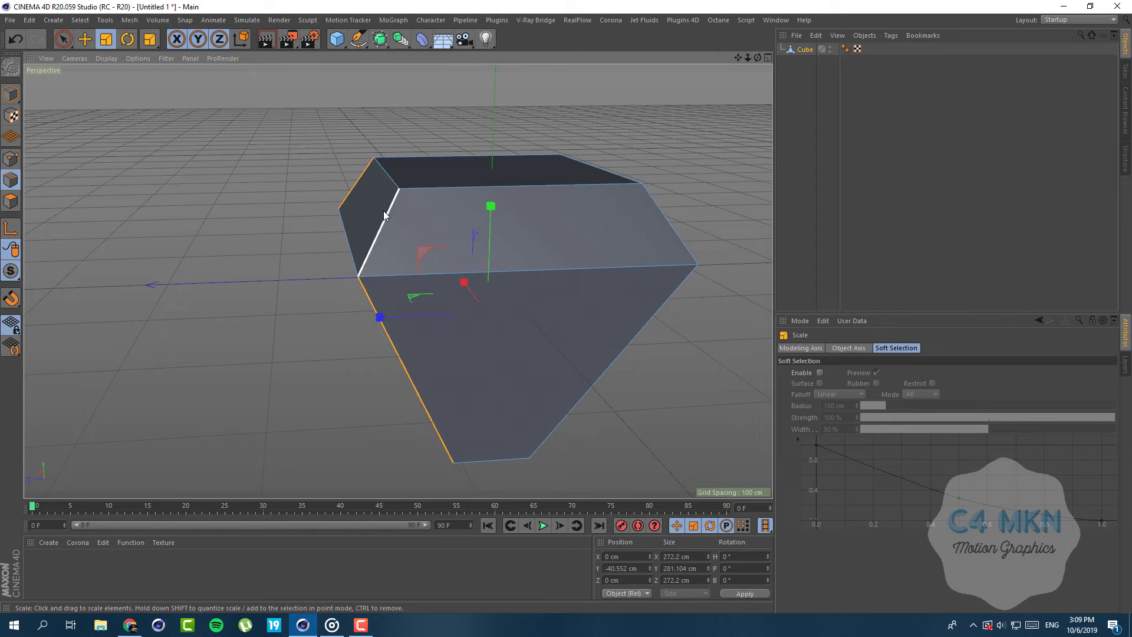
shift+click(383, 210)
shift+click(677, 224)
shift+click(628, 341)
alt+drag(662, 236, 372, 222)
right_click(341, 223)
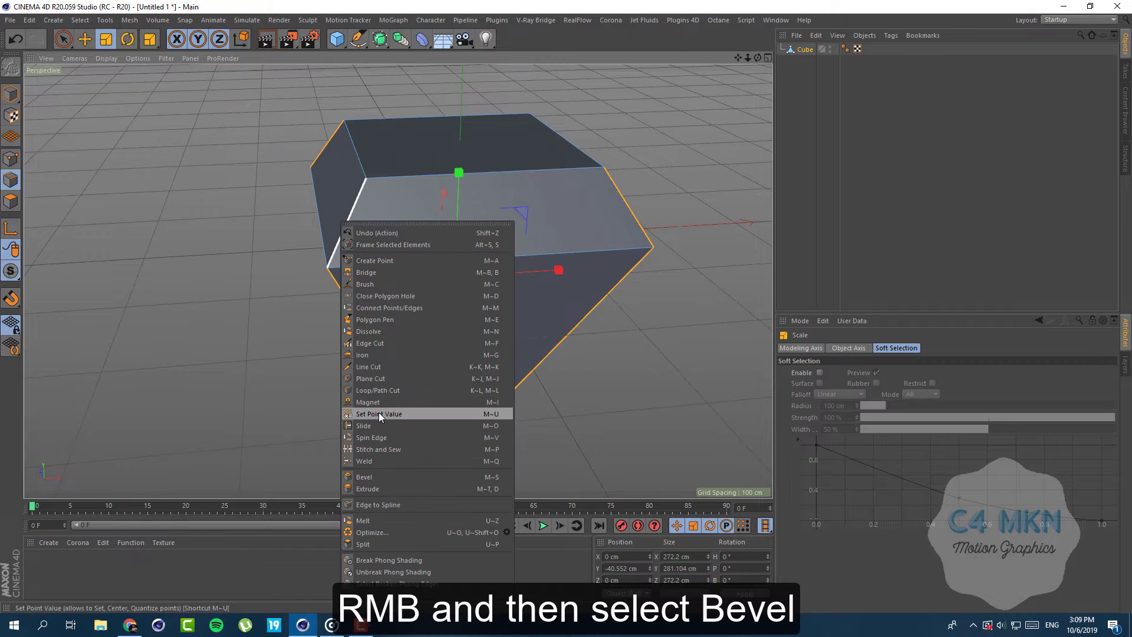
click(377, 477)
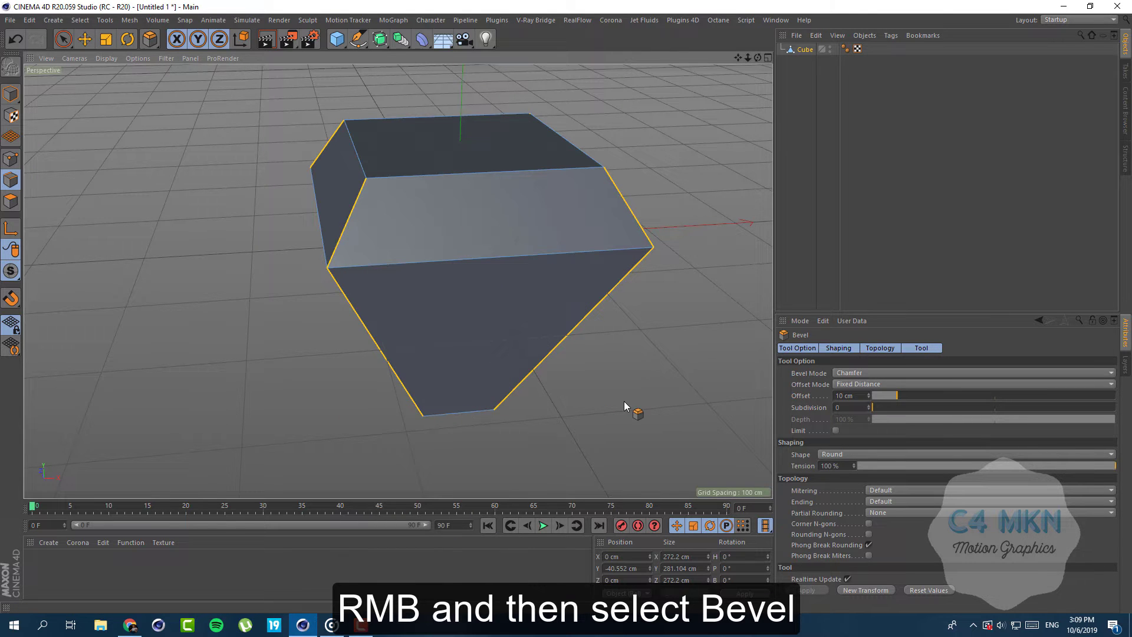
drag(625, 405, 746, 406)
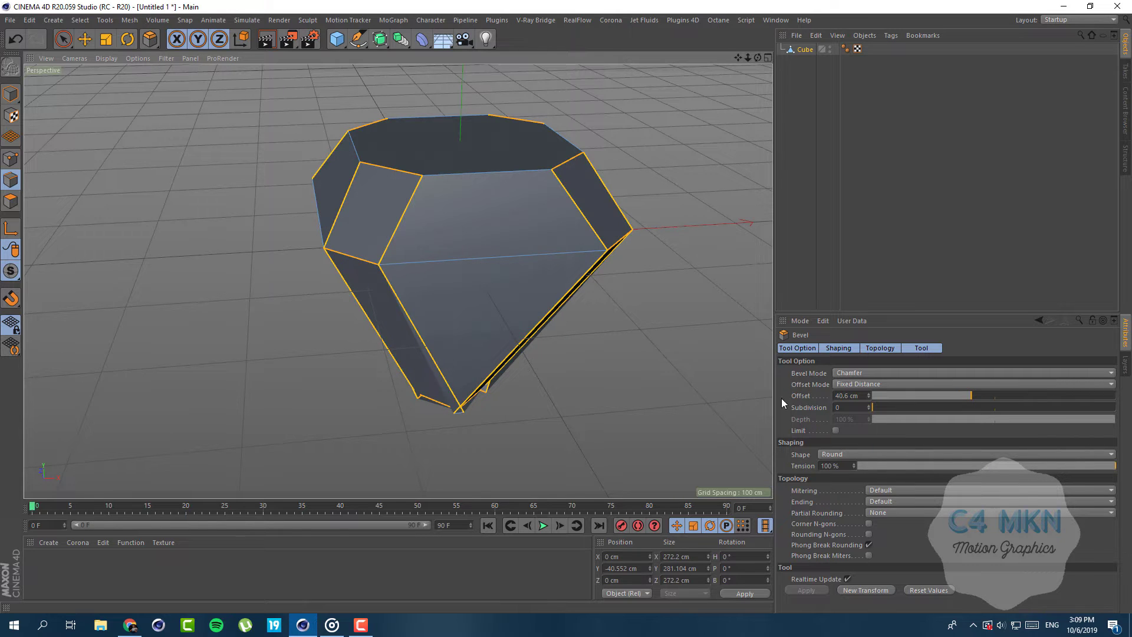
Try a bevel offset of 50 cm on the corner edges and settle on 35 cm.
drag(861, 397, 613, 387)
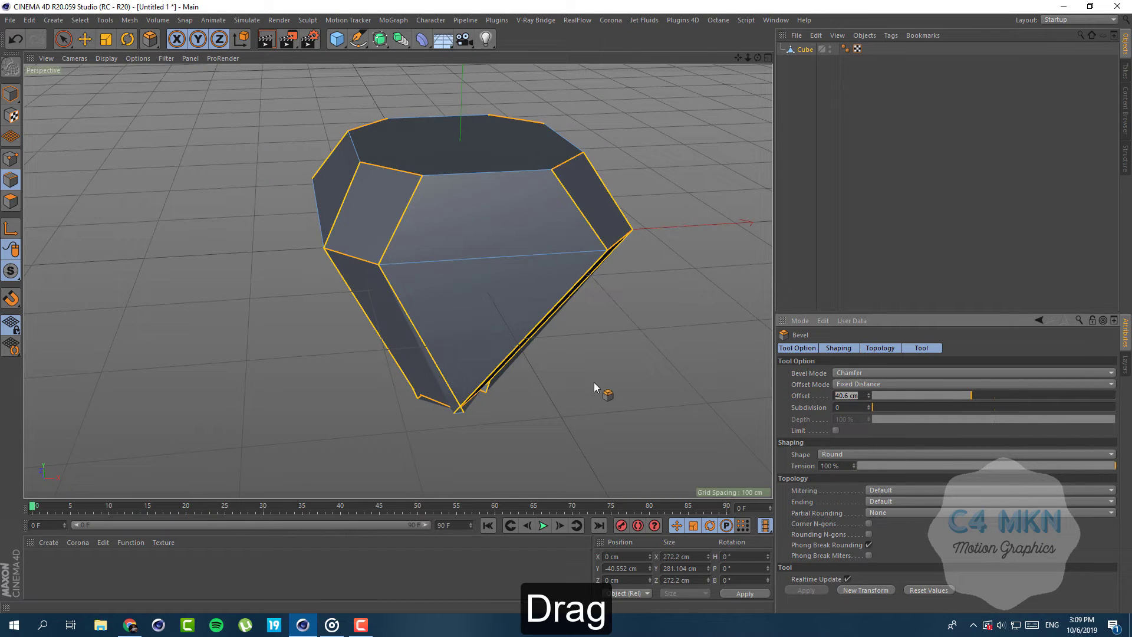
text(50)
key(Return)
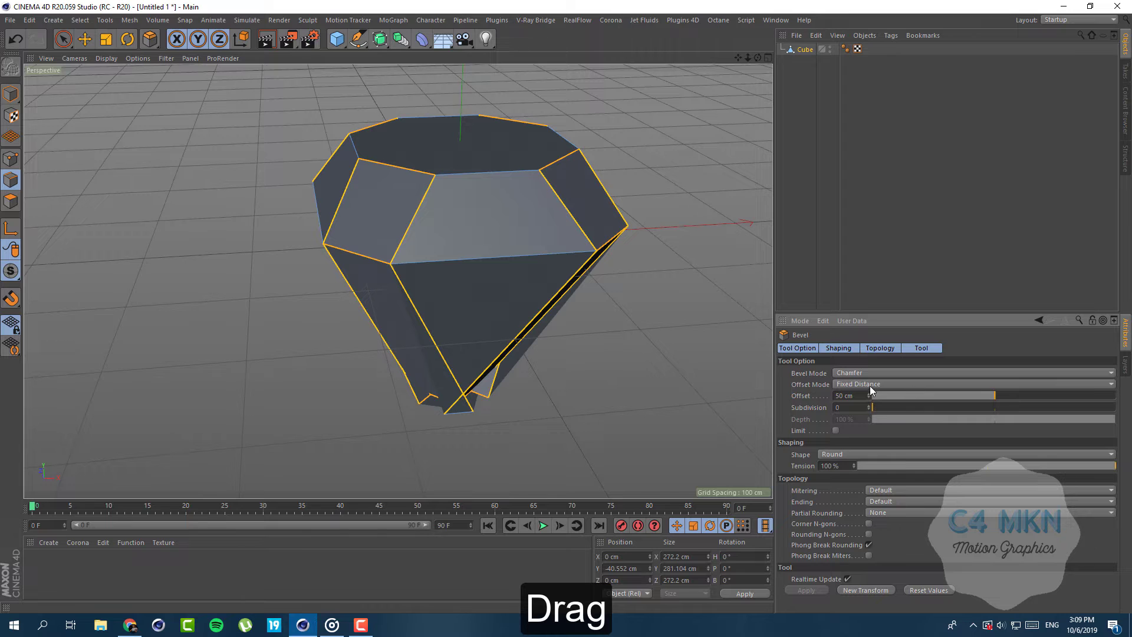
text(35)
key(Return)
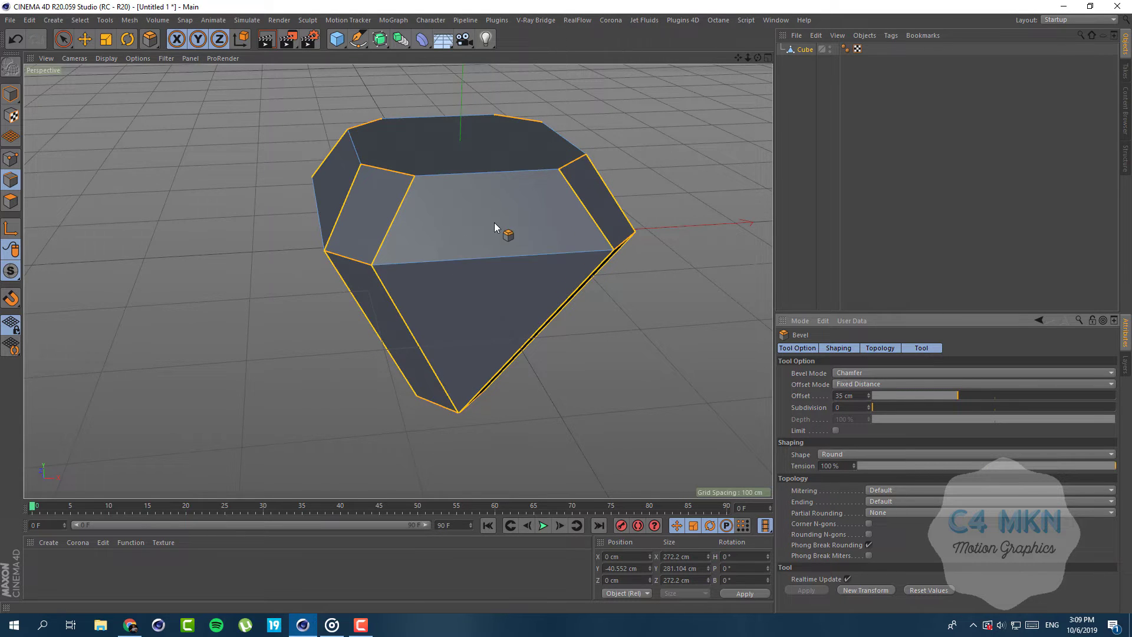
alt+drag(500, 232, 365, 248)
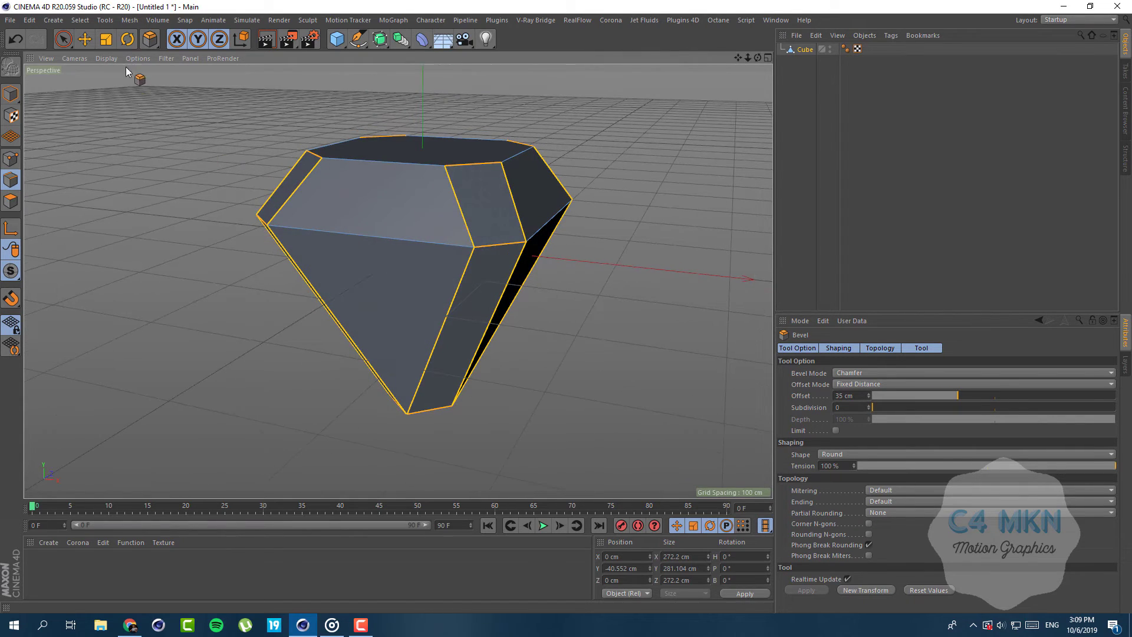
Try to rotate the polygon at the bottom tip of the diamond, and undo the rotation.
click(107, 39)
alt+drag(466, 295, 222, 232)
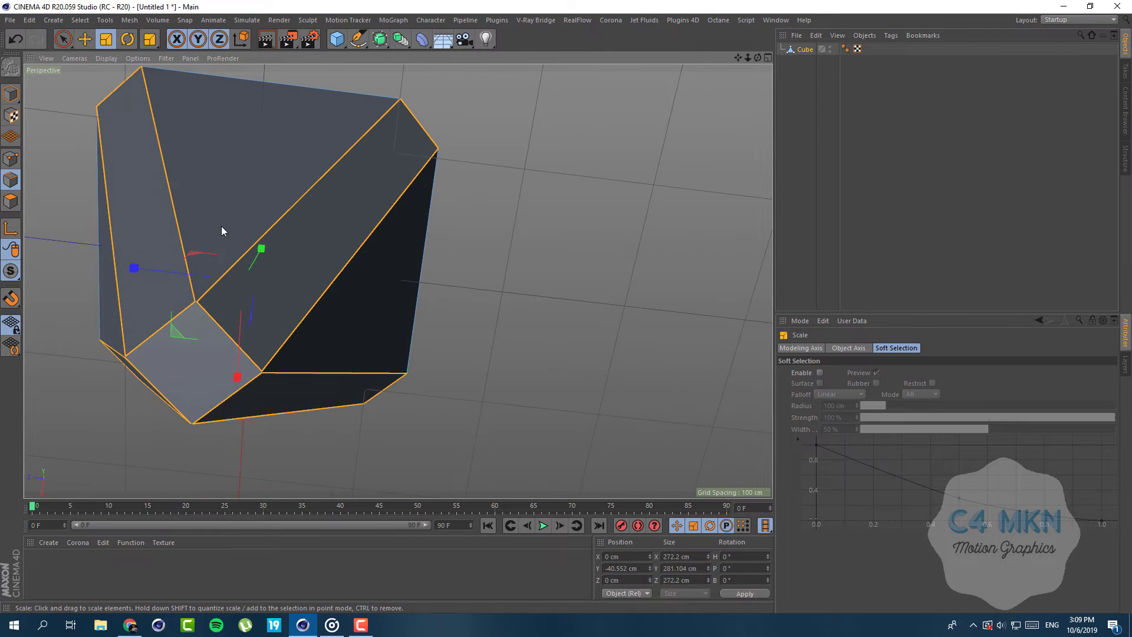
click(12, 203)
click(182, 367)
click(127, 39)
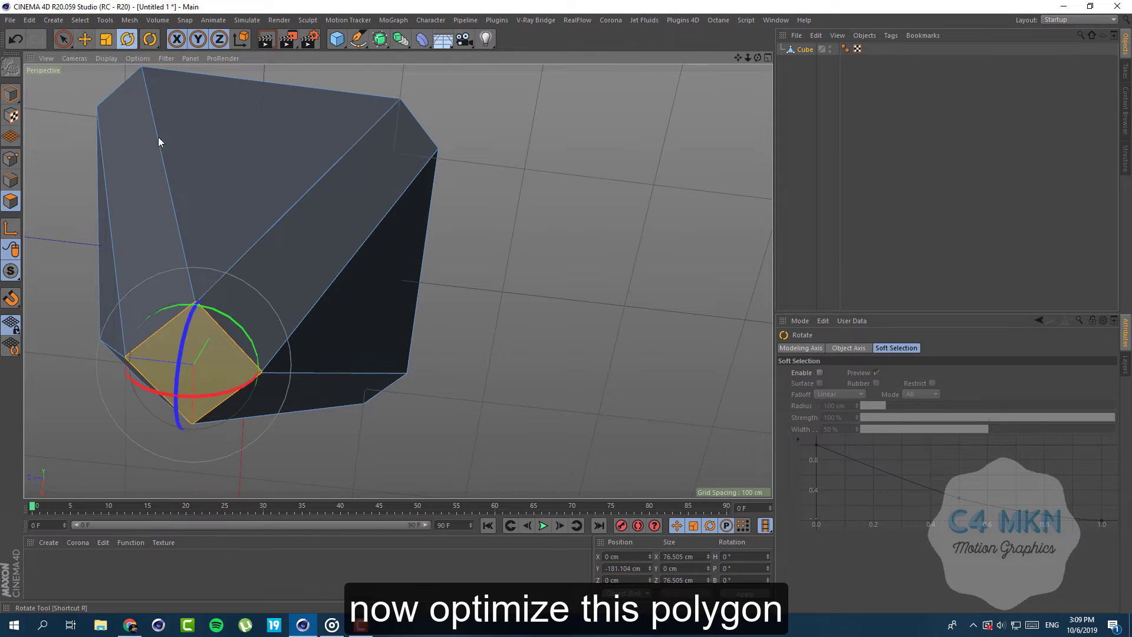
drag(221, 313, 221, 313)
key(ctrl+z)
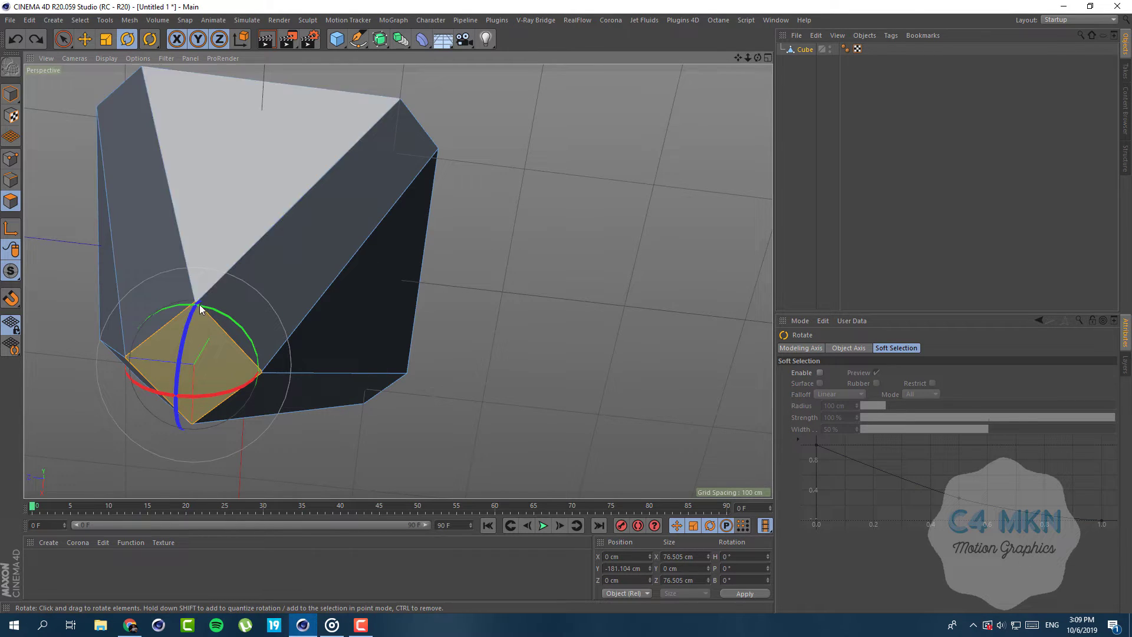
Select the tiny edge at one corner of the bottom polygon and lengthen it by scaling to about 24.8 cm.
scroll(195, 299, up, 10)
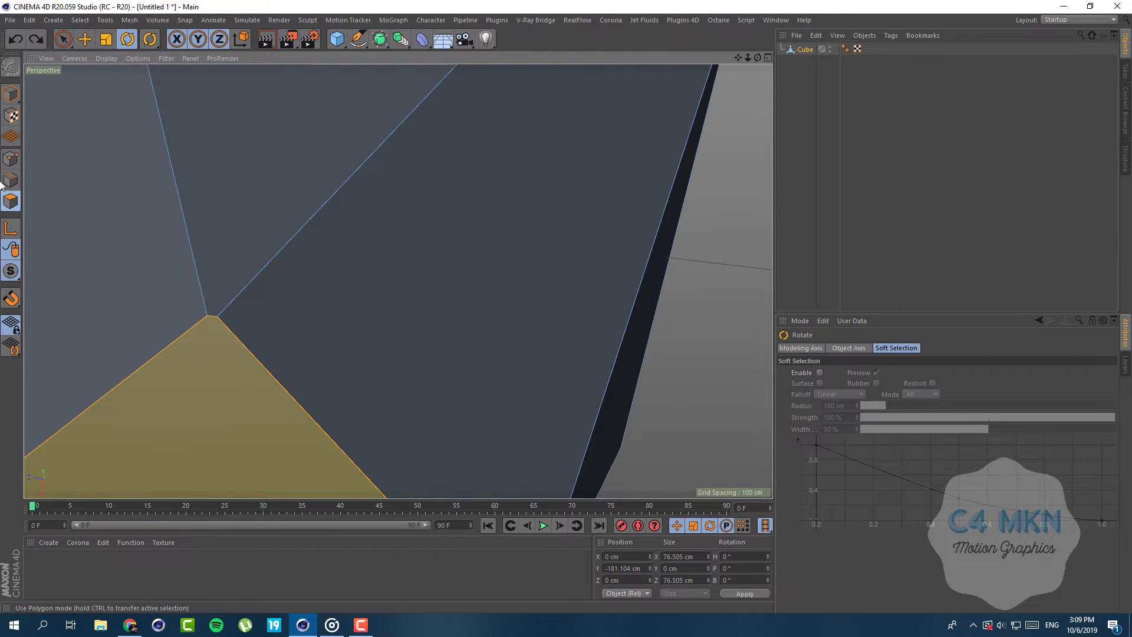
click(11, 180)
click(213, 317)
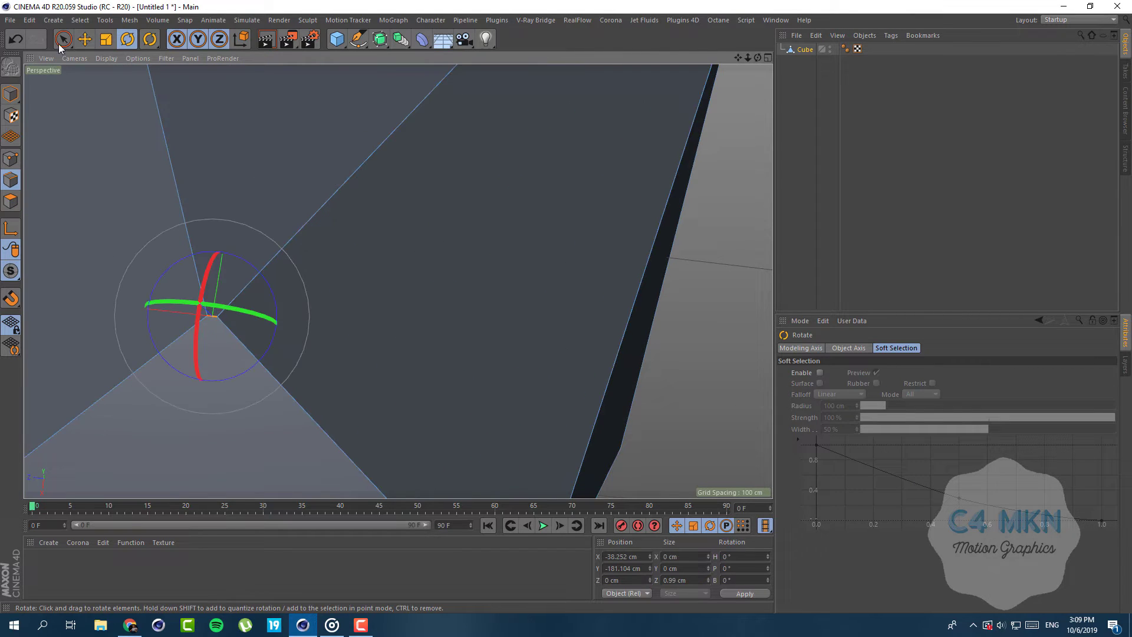
click(106, 39)
drag(175, 306, 133, 295)
scroll(177, 337, down, 5)
alt+drag(288, 301, 161, 306)
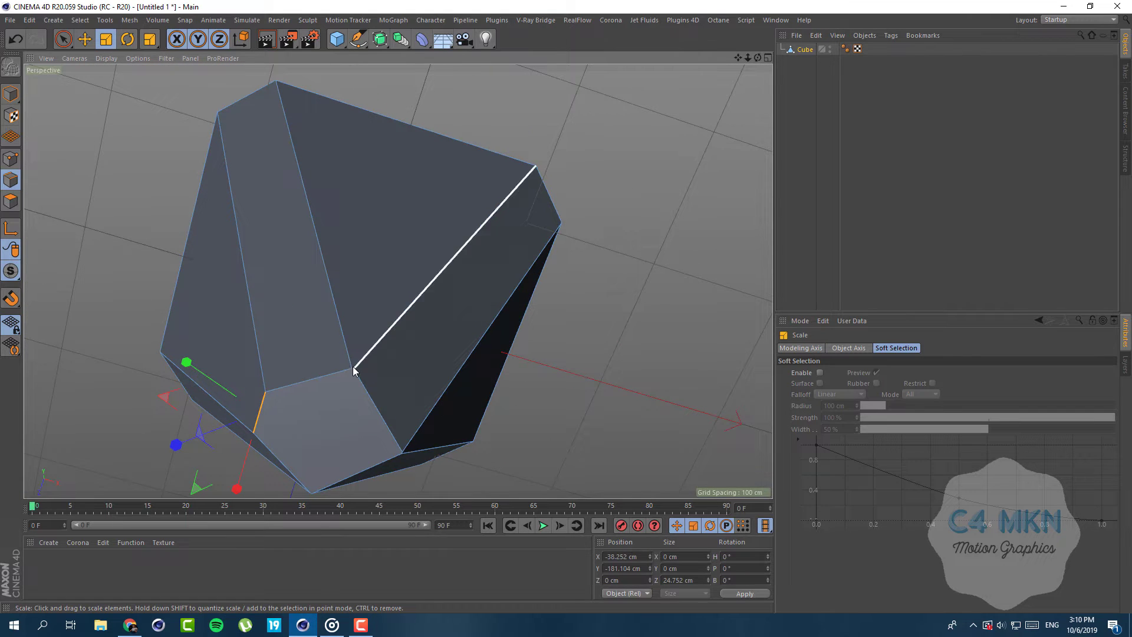
scroll(353, 369, up, 1)
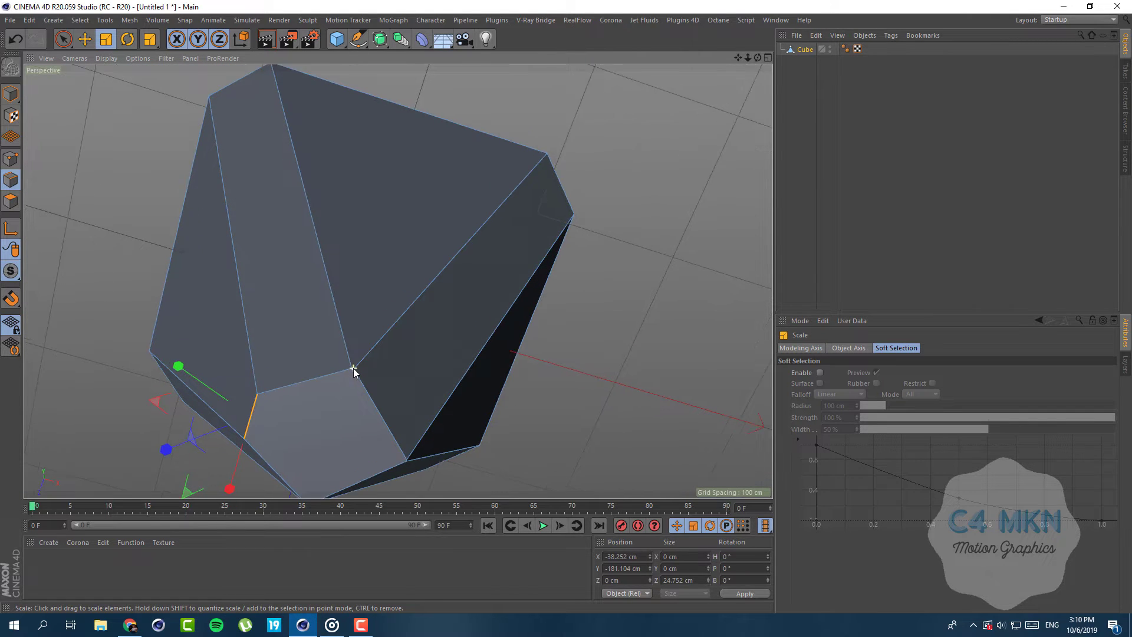
Select the tiny edges at two more corners of the bottom polygon in turn and lengthen each by scaling to about 24.8 cm.
click(352, 368)
drag(352, 368, 22, 272)
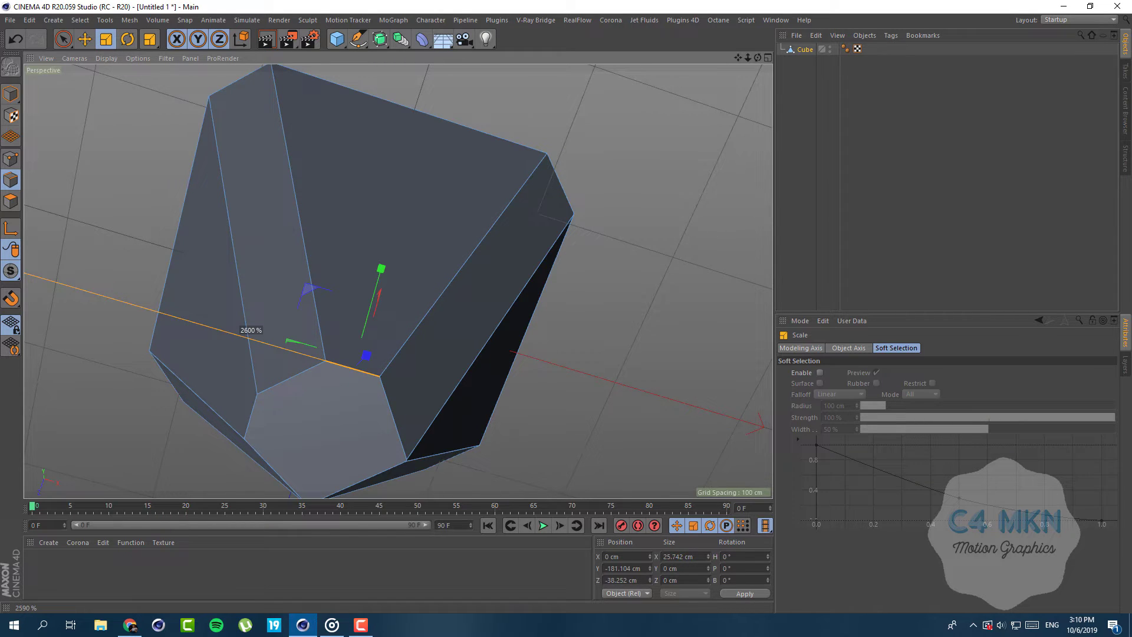
drag(22, 272, 23, 273)
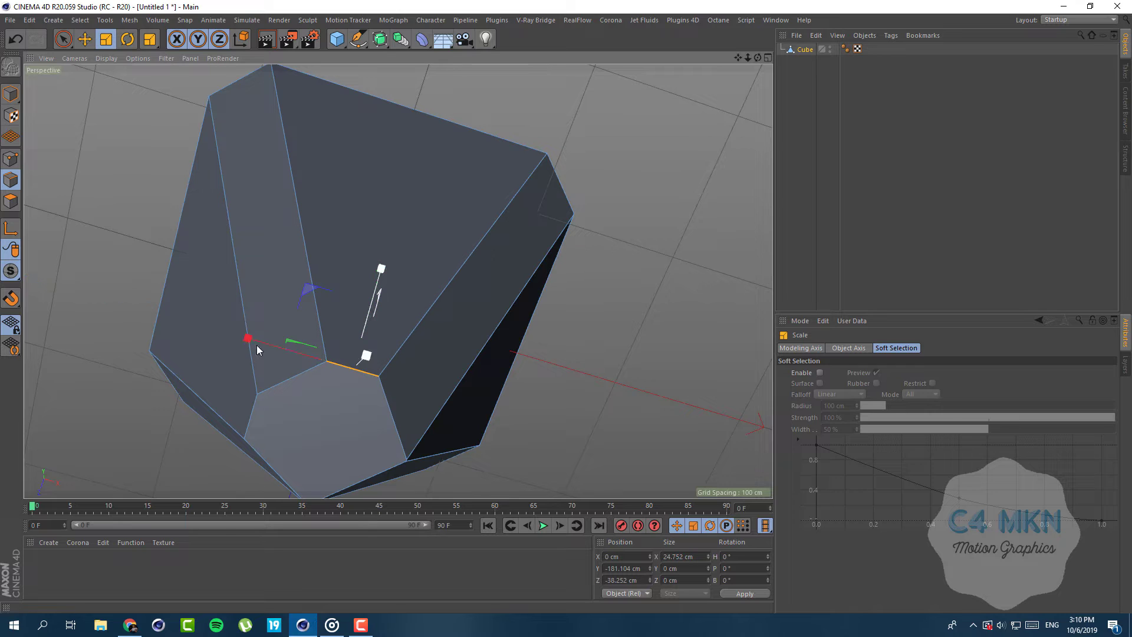
click(407, 460)
alt+drag(436, 376, 26, 331)
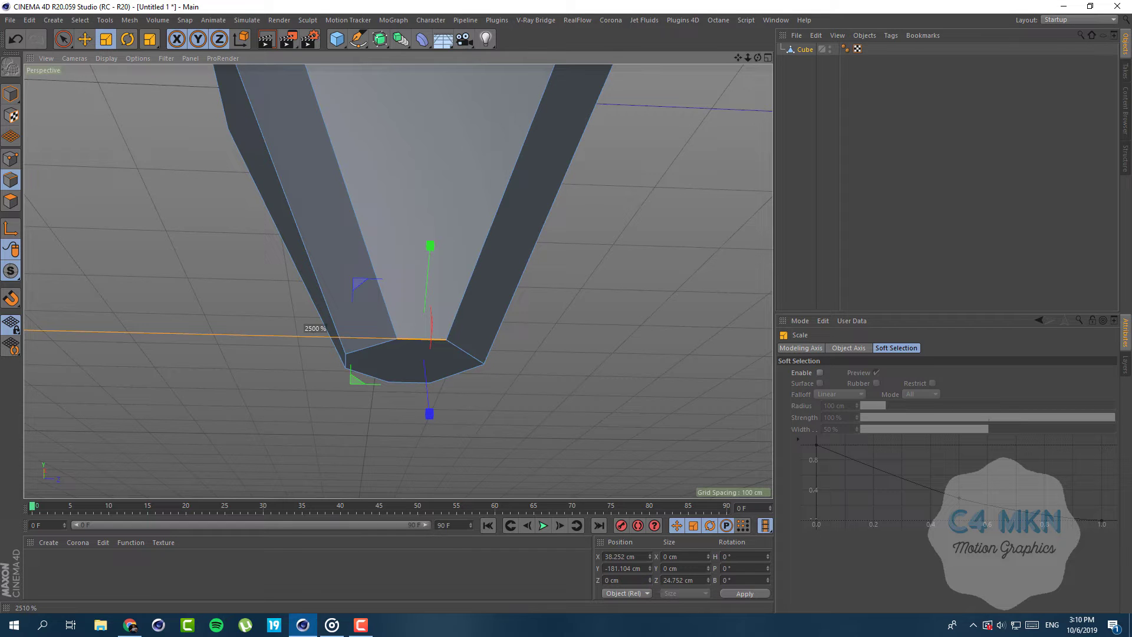
drag(25, 331, 25, 332)
Select the last remaining tiny edge of the bottom polygon and scale it along X to about 24.8 cm.
alt+drag(549, 299, 324, 185)
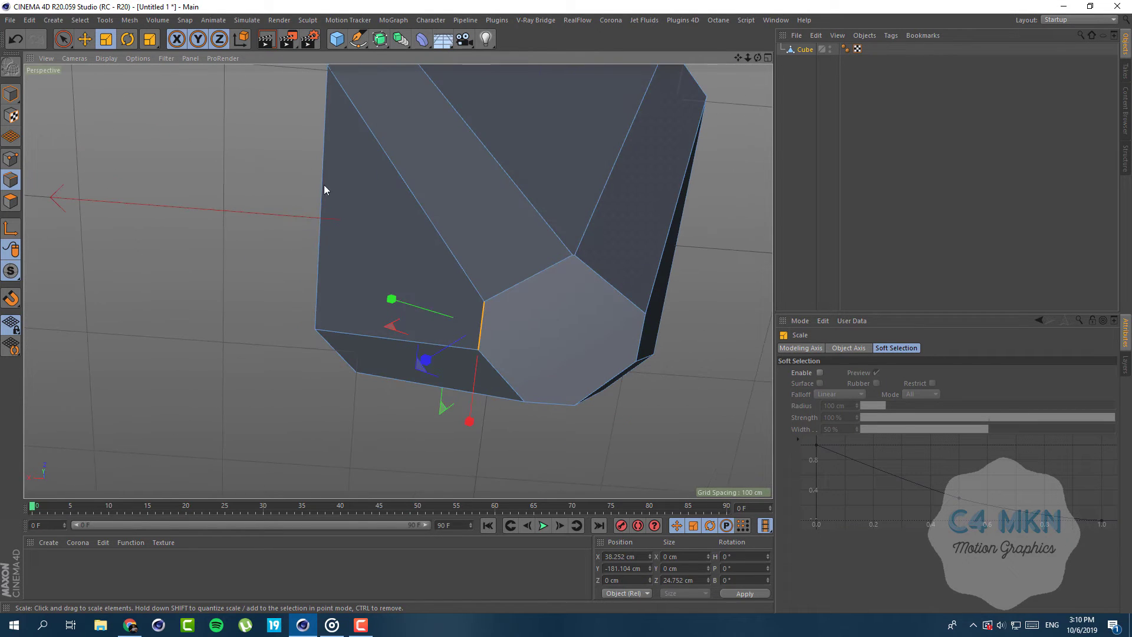
click(575, 255)
drag(469, 246, 0, 212)
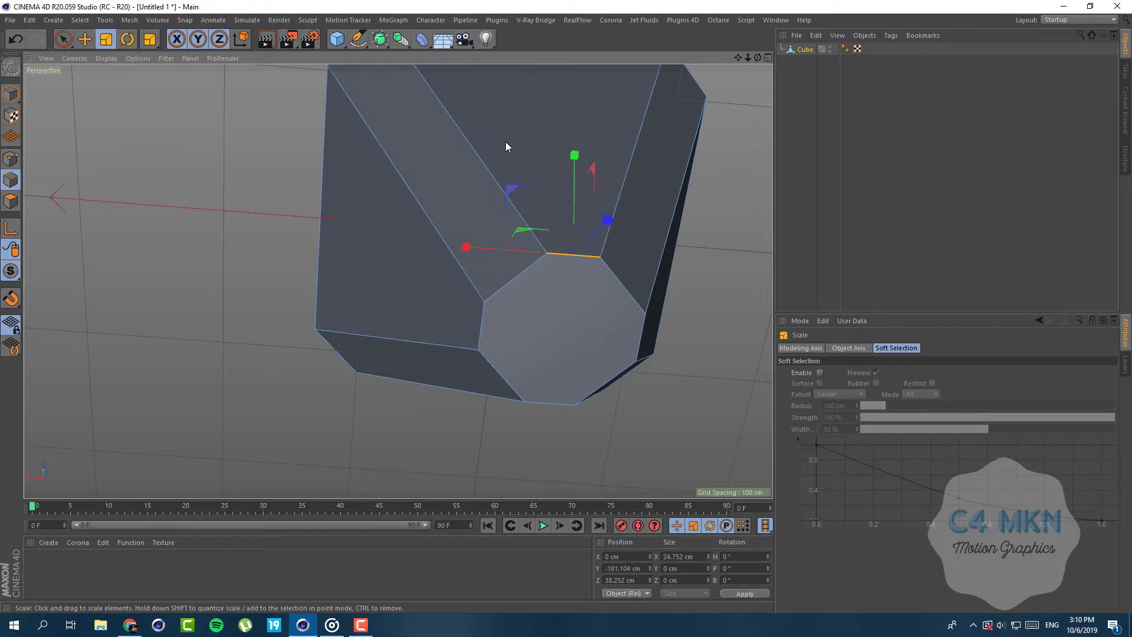
Create a new material and apply it to the diamond.
alt+drag(505, 141, 497, 226)
scroll(476, 233, down, 5)
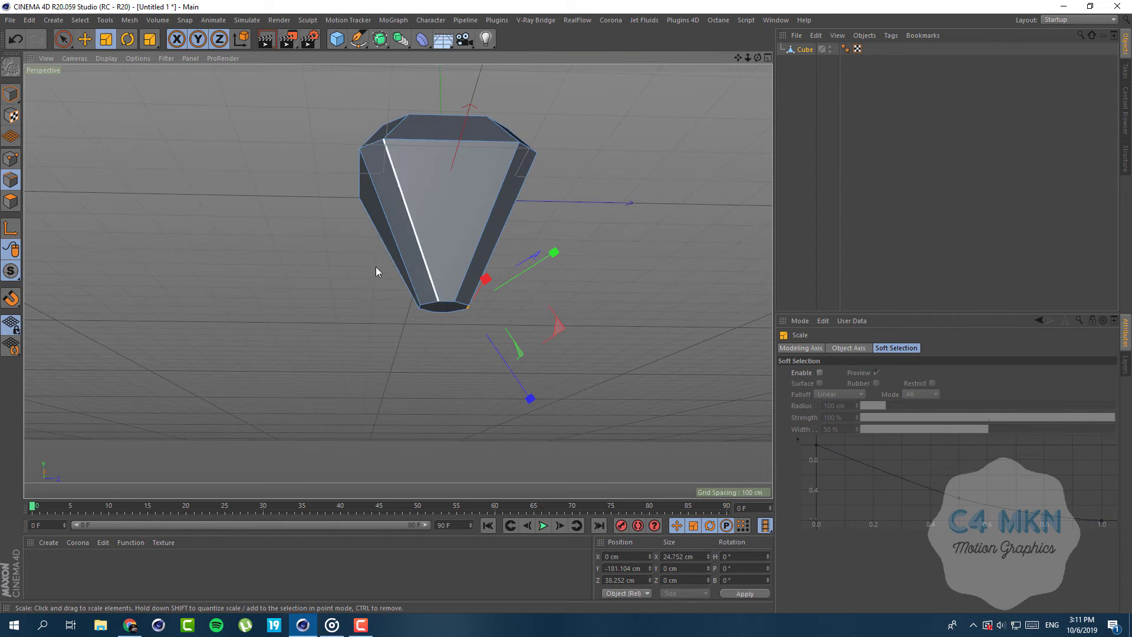
alt+drag(404, 190, 386, 165)
double_click(72, 567)
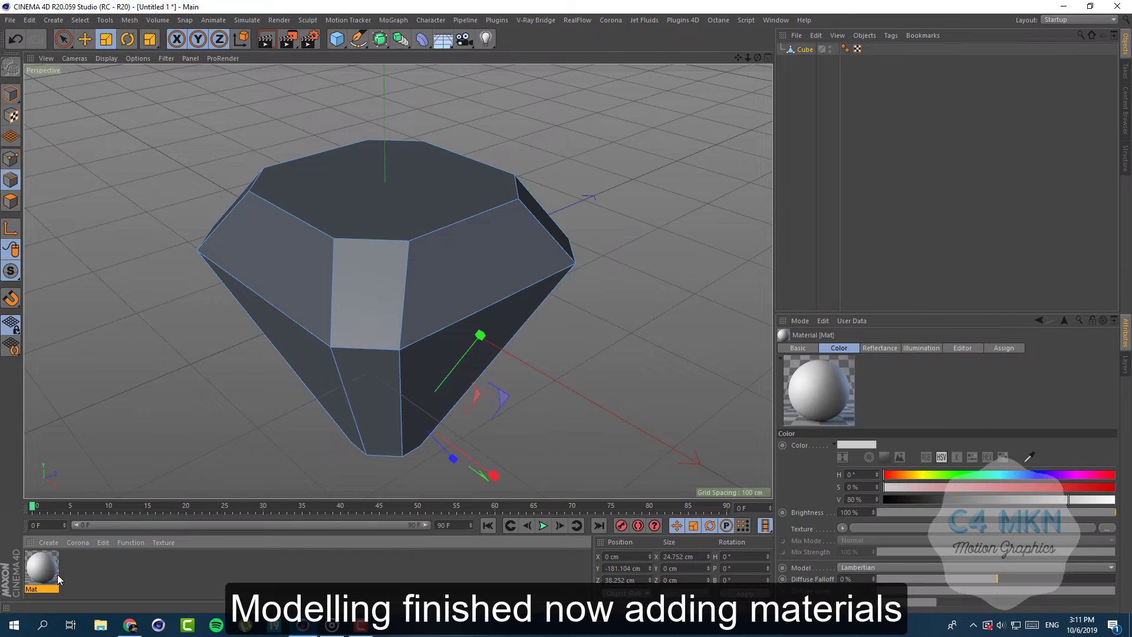
drag(57, 574, 295, 369)
Make the diamond's material red with hue 356°, saturation 77% and value 97%.
double_click(41, 570)
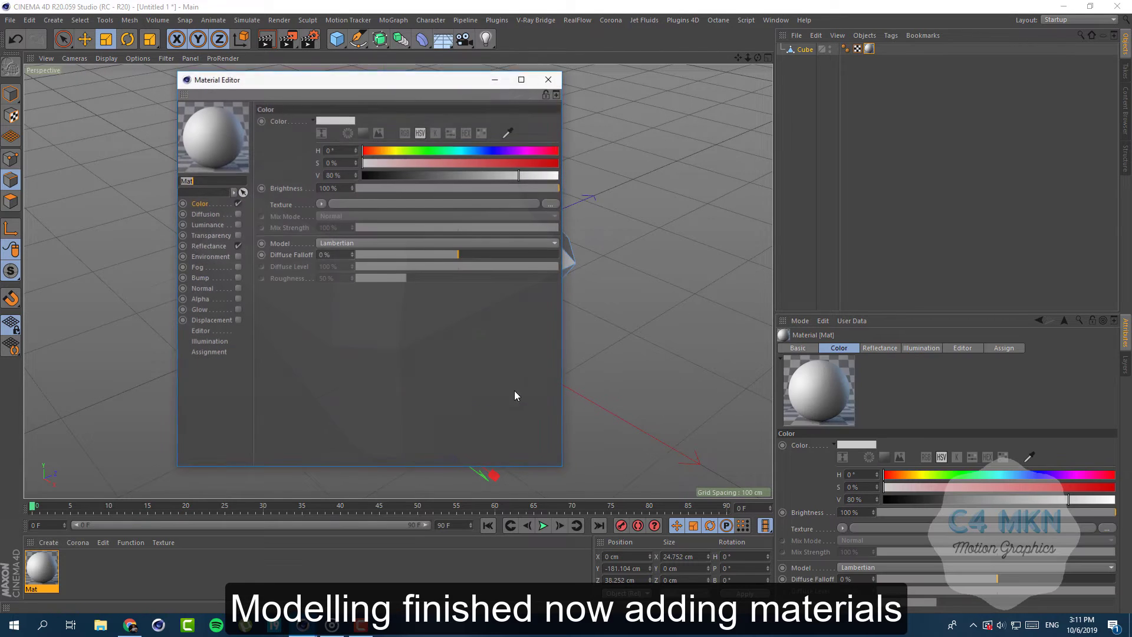
click(387, 151)
drag(387, 148, 371, 149)
click(524, 161)
click(369, 148)
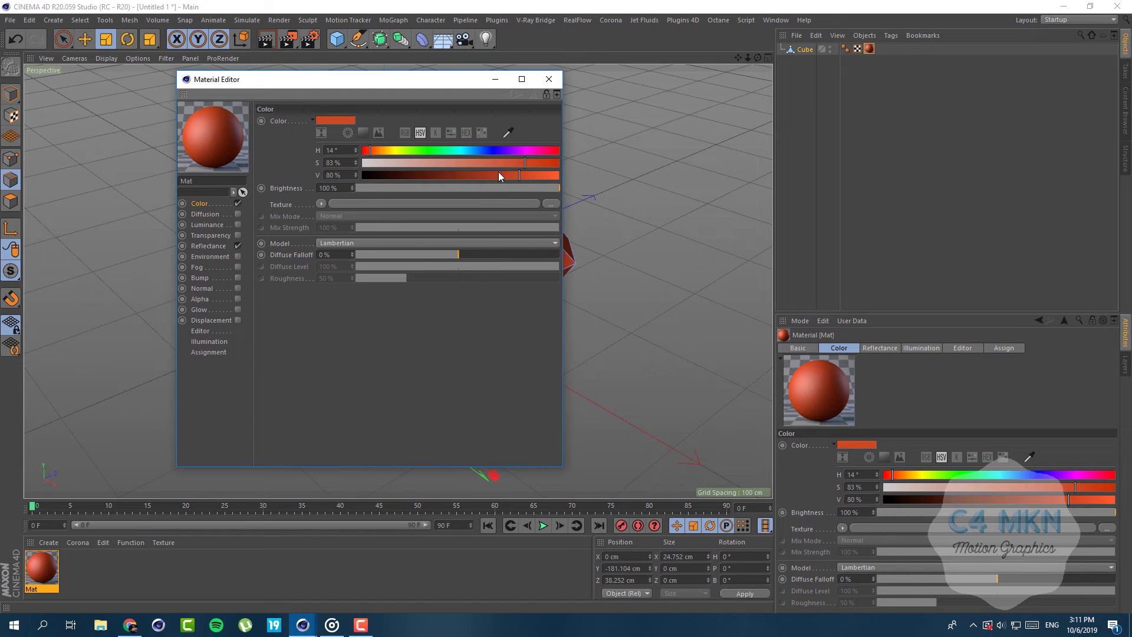
click(531, 174)
click(506, 164)
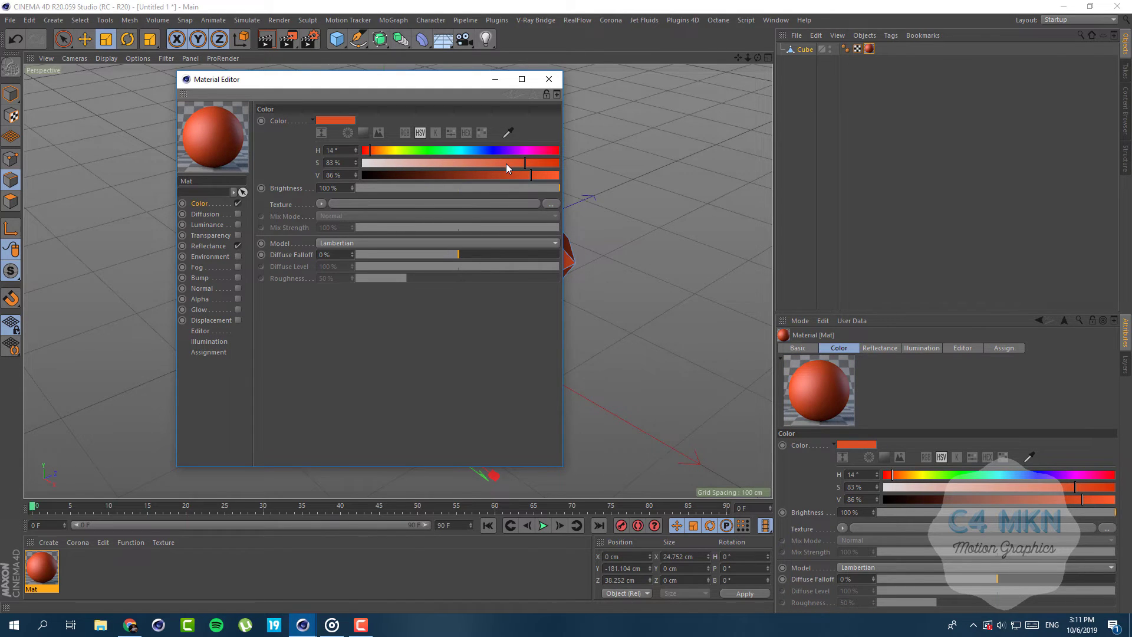
click(514, 163)
click(553, 174)
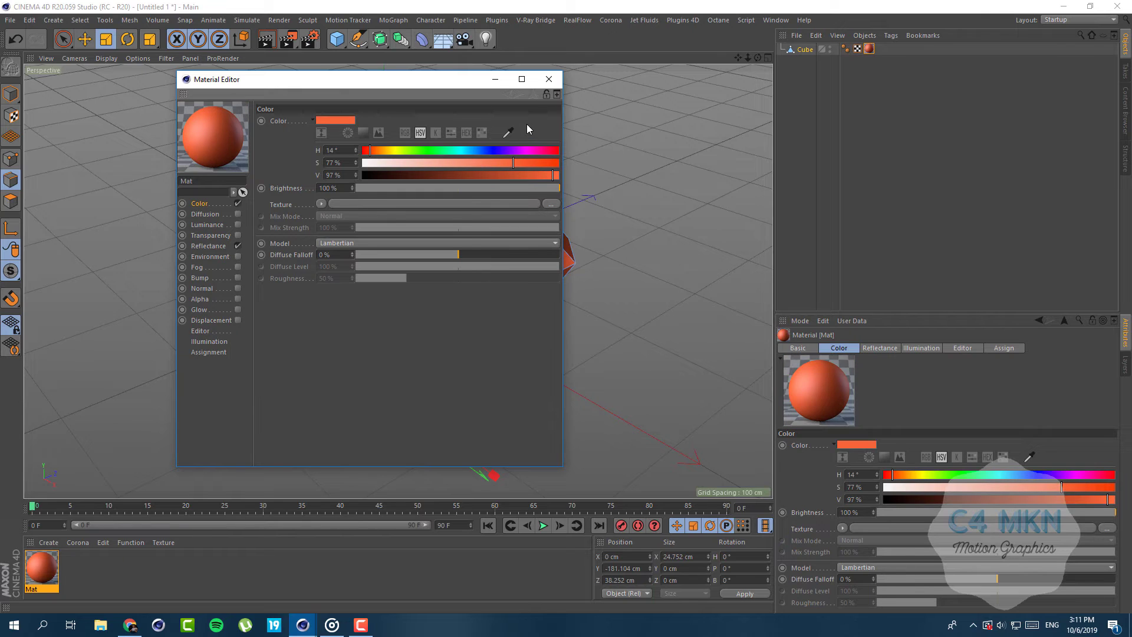
click(367, 152)
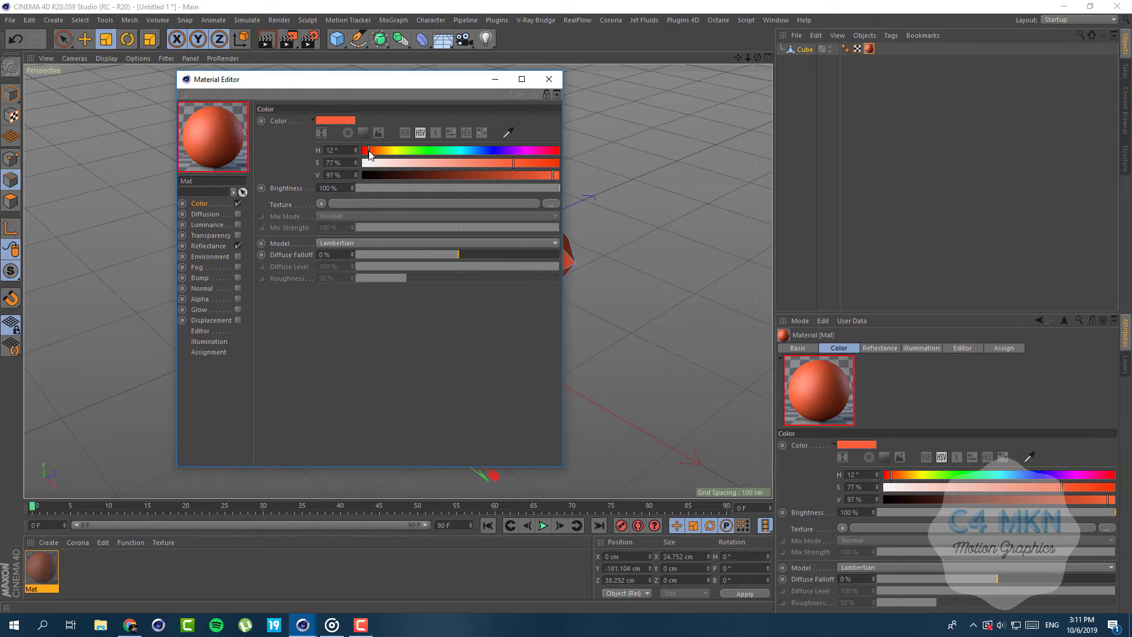
click(557, 150)
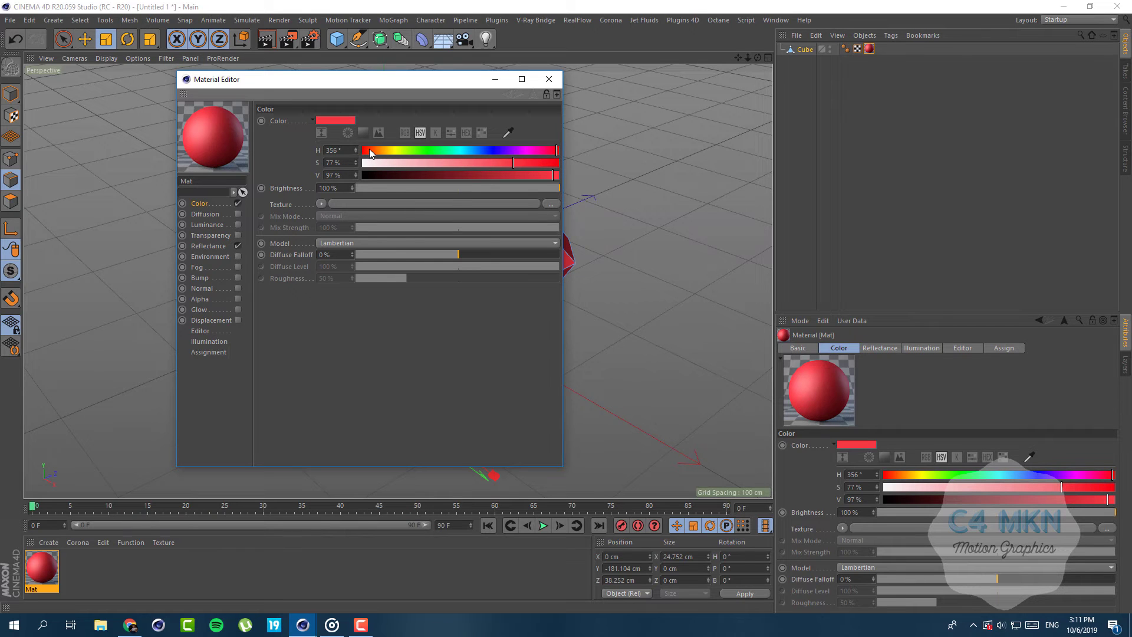
click(549, 79)
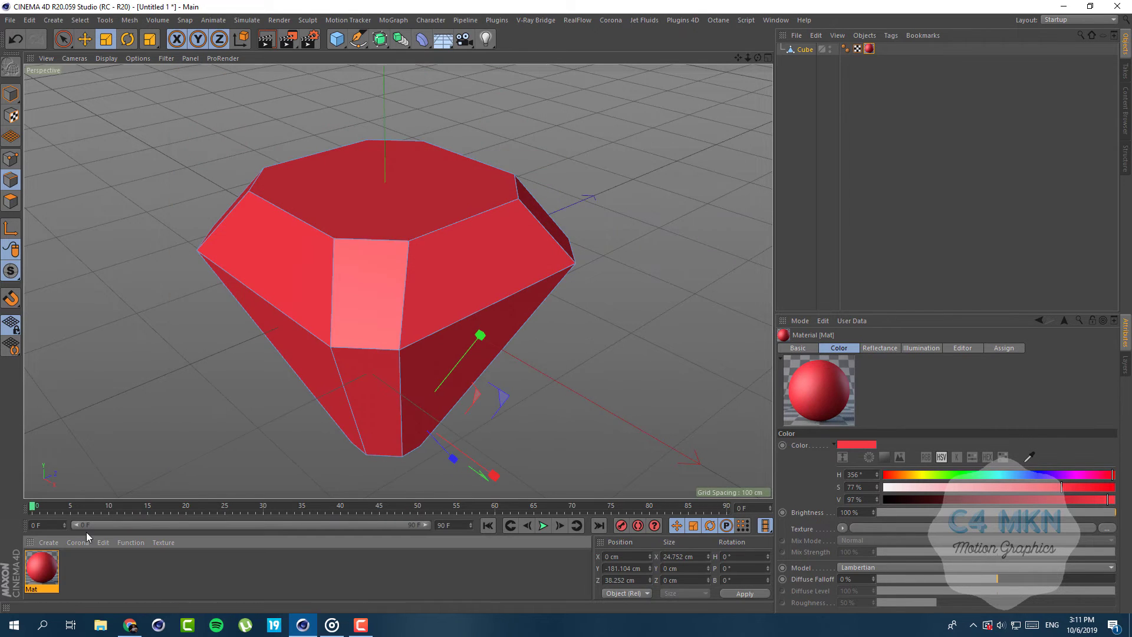
Switch the renderer to Physical and add the Ambient Occlusion effect to the render settings.
click(309, 43)
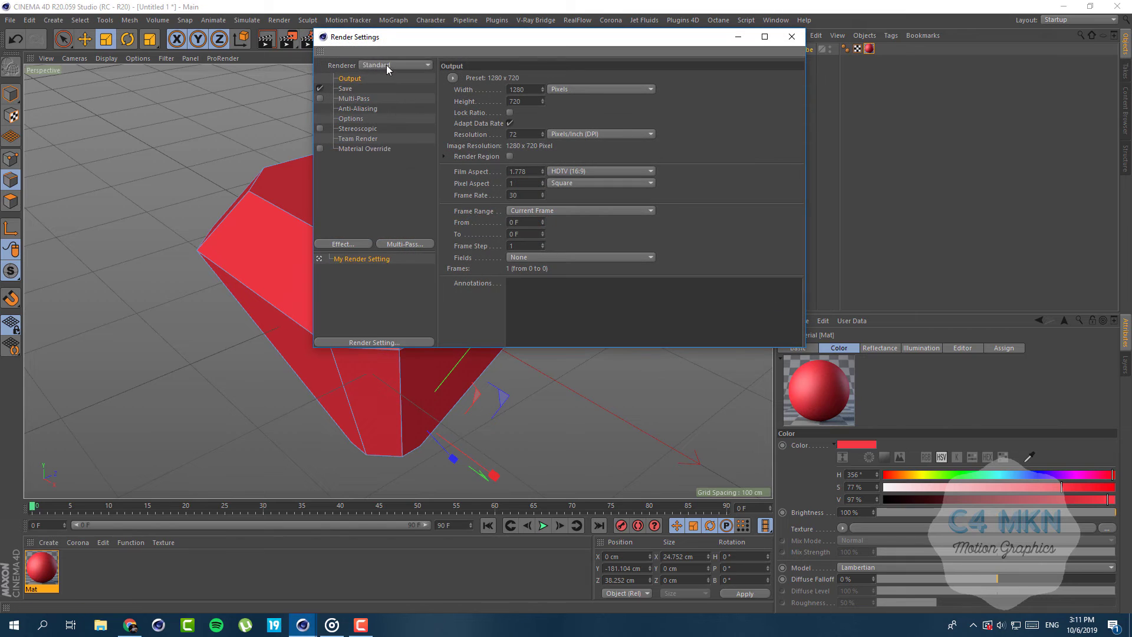
click(389, 65)
click(387, 89)
click(365, 244)
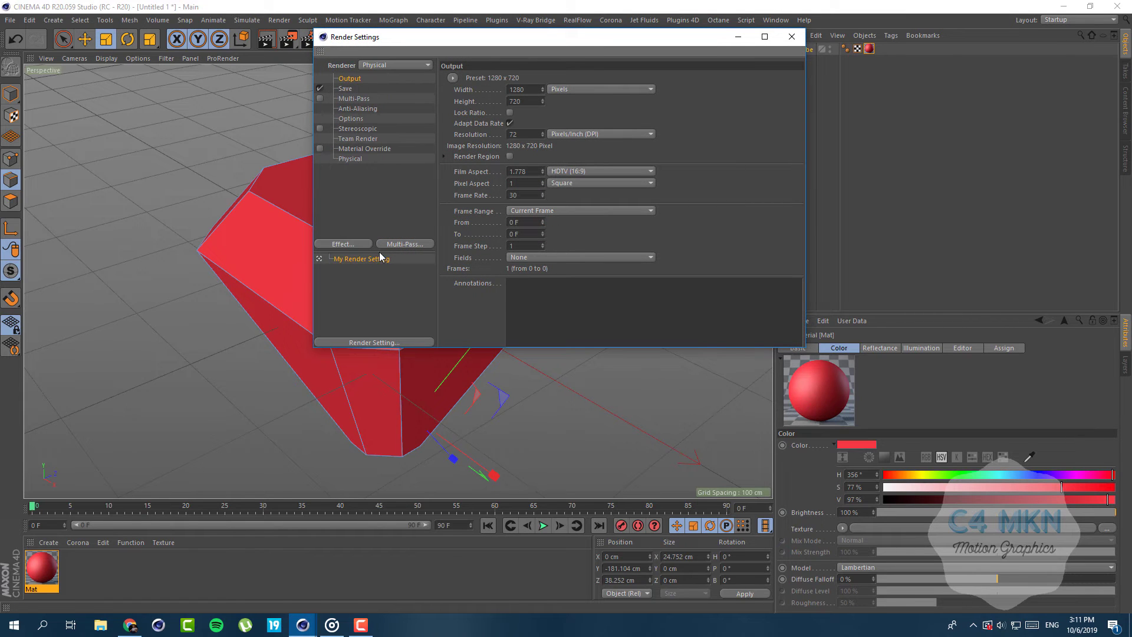
click(391, 318)
Add the Global Illumination effect with Irradiance Cache as its secondary method.
click(350, 244)
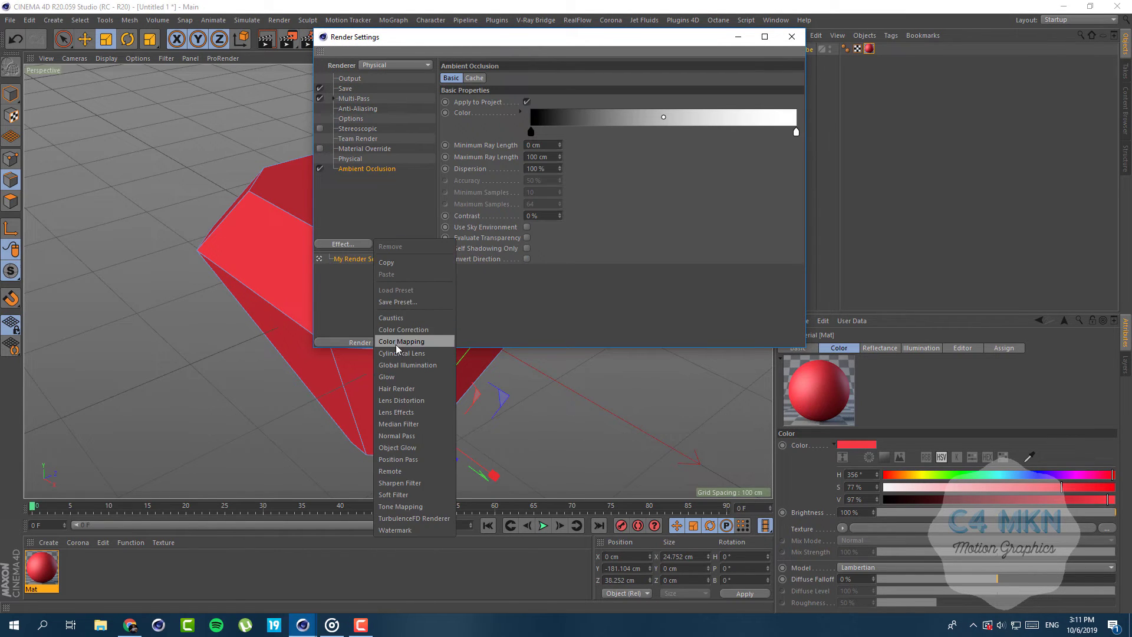
click(416, 368)
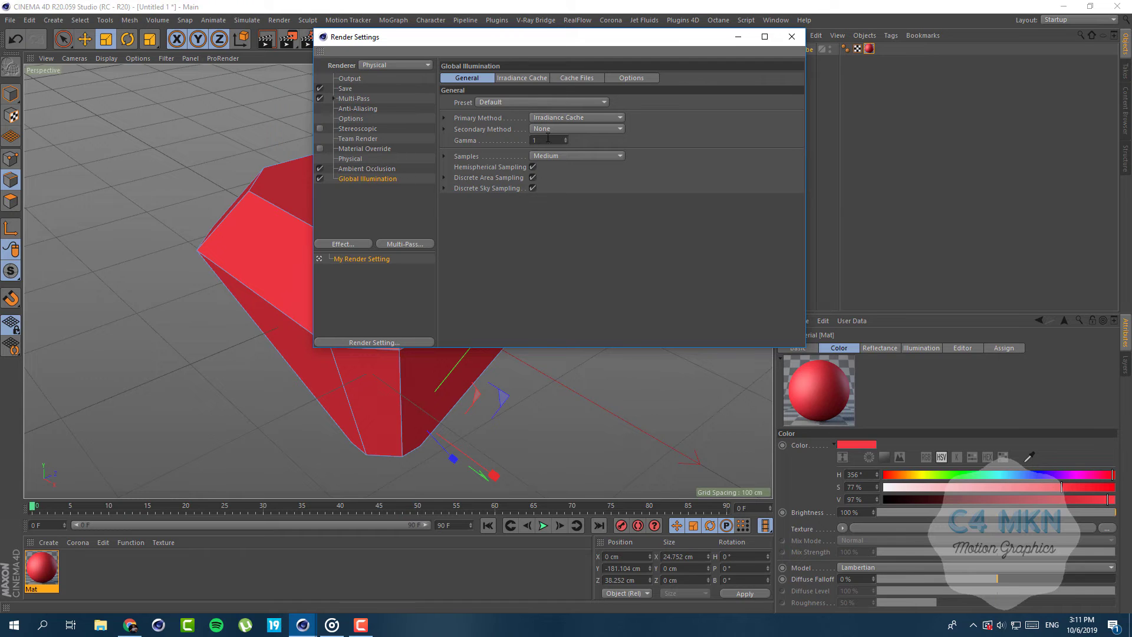
click(570, 131)
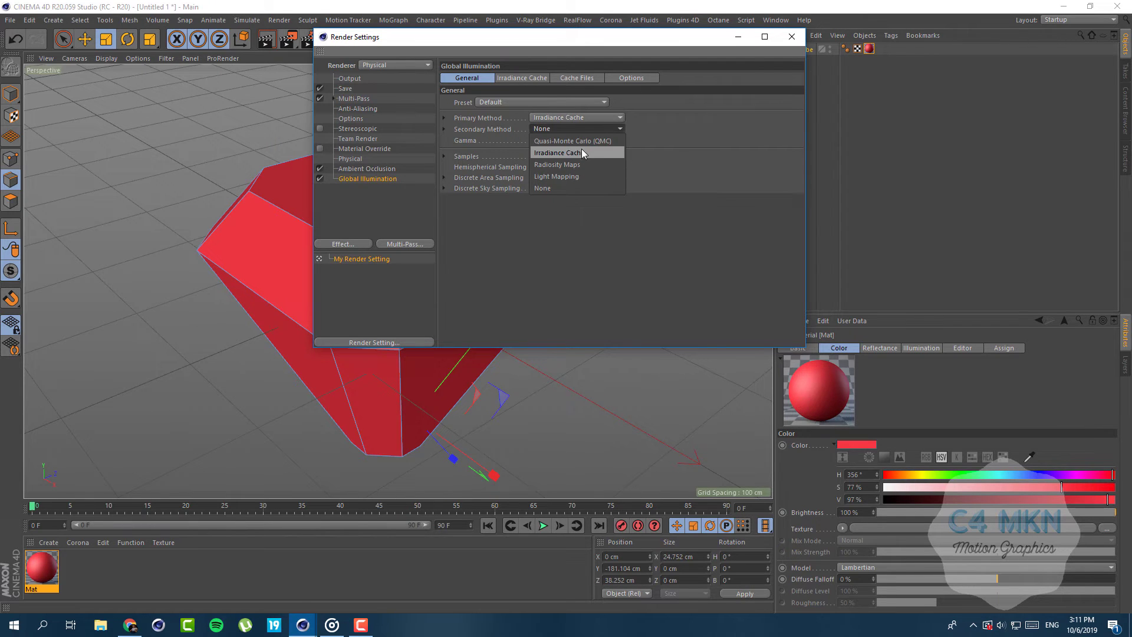
click(584, 148)
click(792, 36)
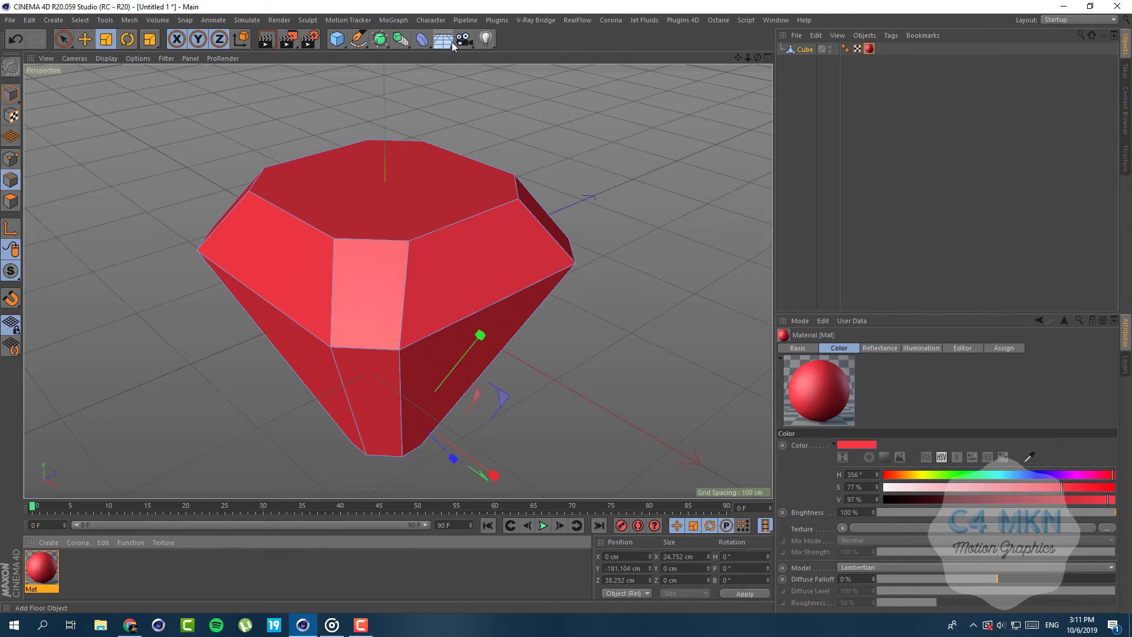
drag(443, 38, 526, 75)
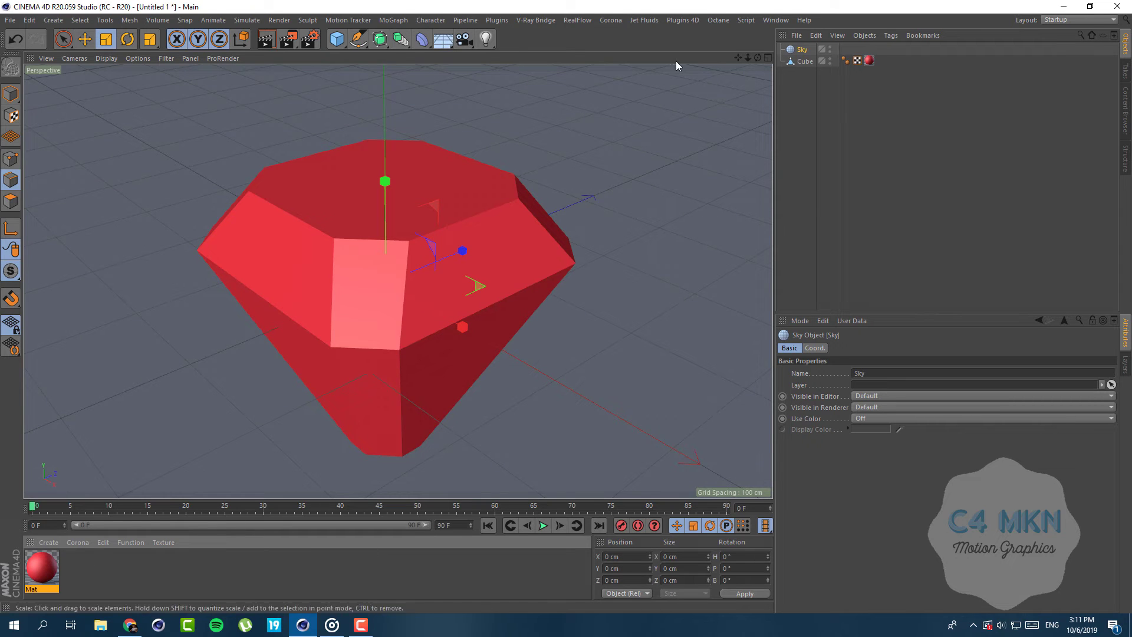
click(803, 48)
key(Delete)
Add a Physical Sky object to the scene and render the perspective view.
drag(438, 40, 533, 50)
click(266, 39)
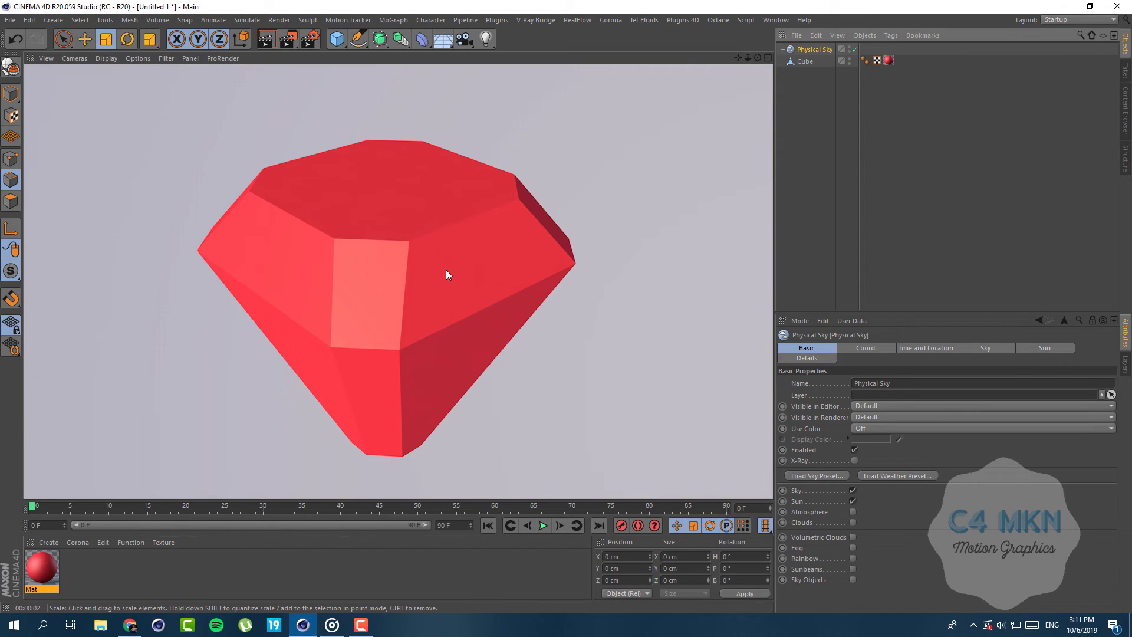
Set the Physical Sky's sun intensity to 200% and render the perspective view again.
click(812, 52)
click(1052, 348)
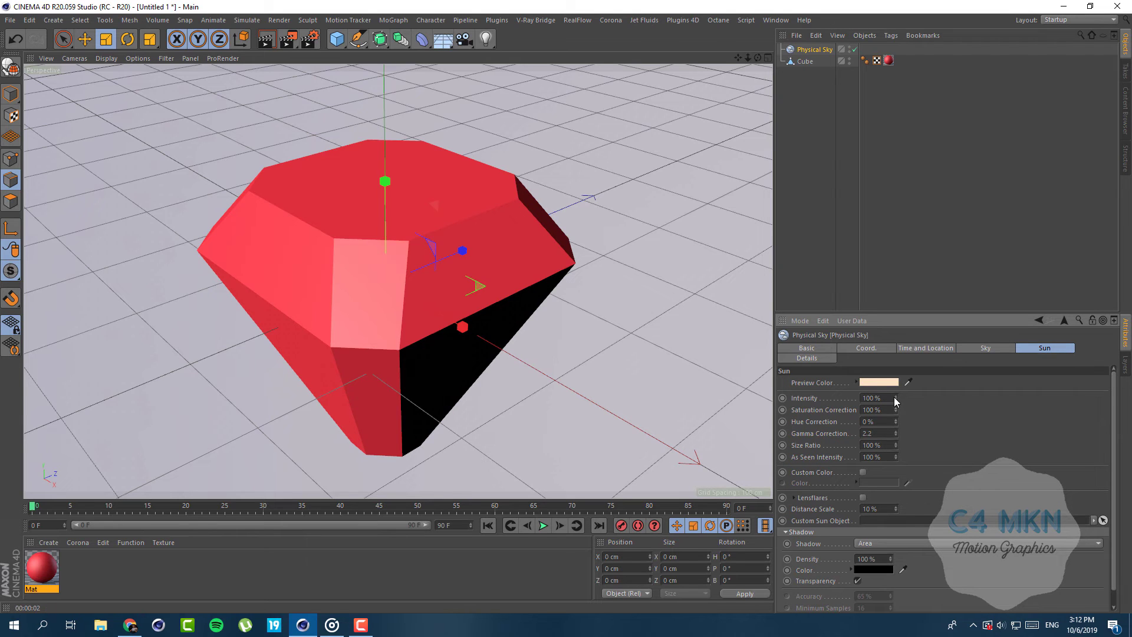
mouse_move(896, 398)
mouse_down()
mouse_move(944, 386)
mouse_move(895, 407)
mouse_up()
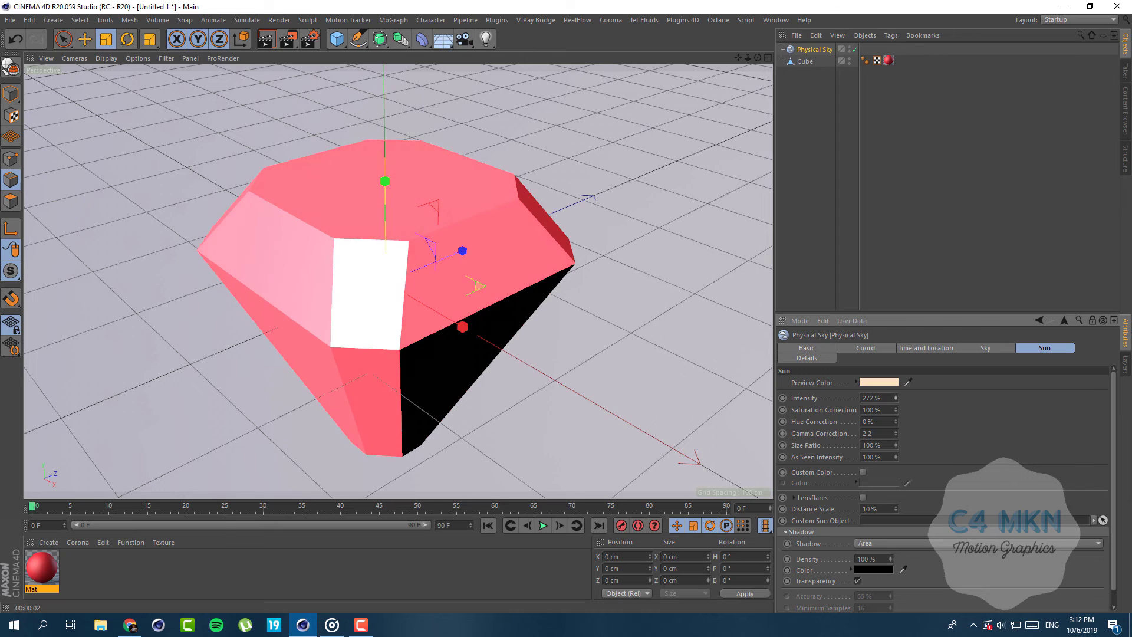
double_click(872, 398)
text(20)
key(Return)
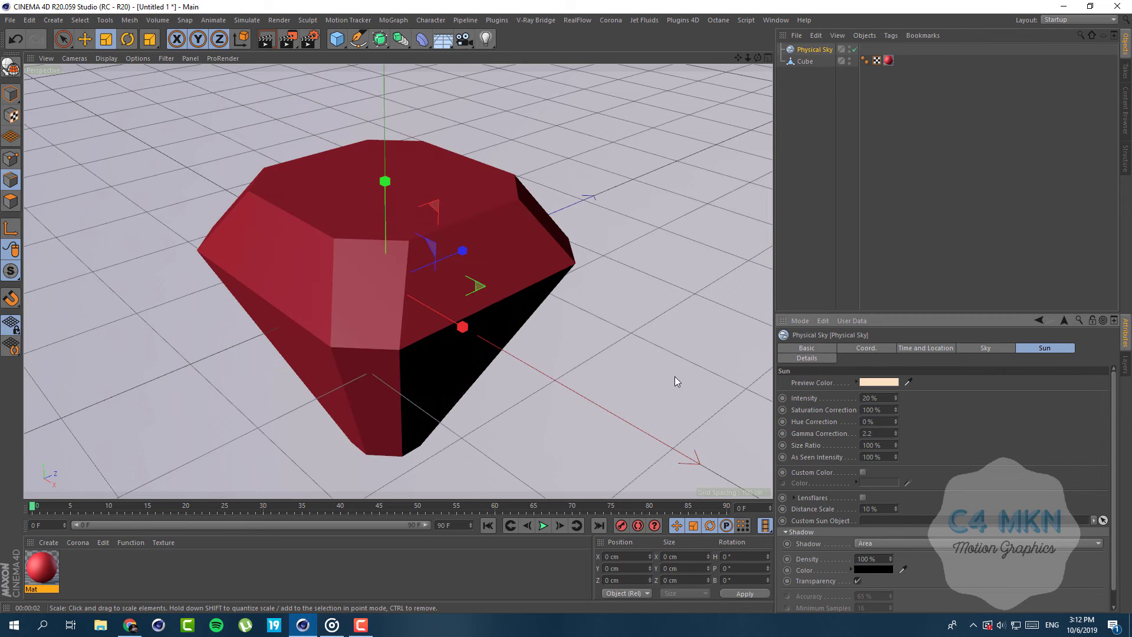
text(0)
key(Return)
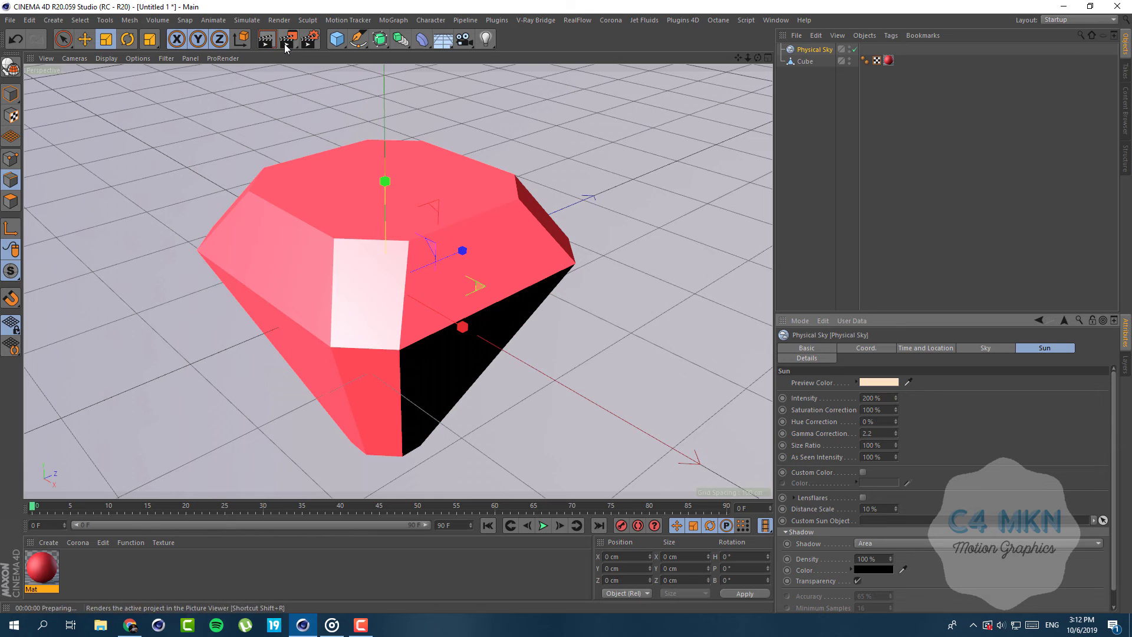
click(267, 38)
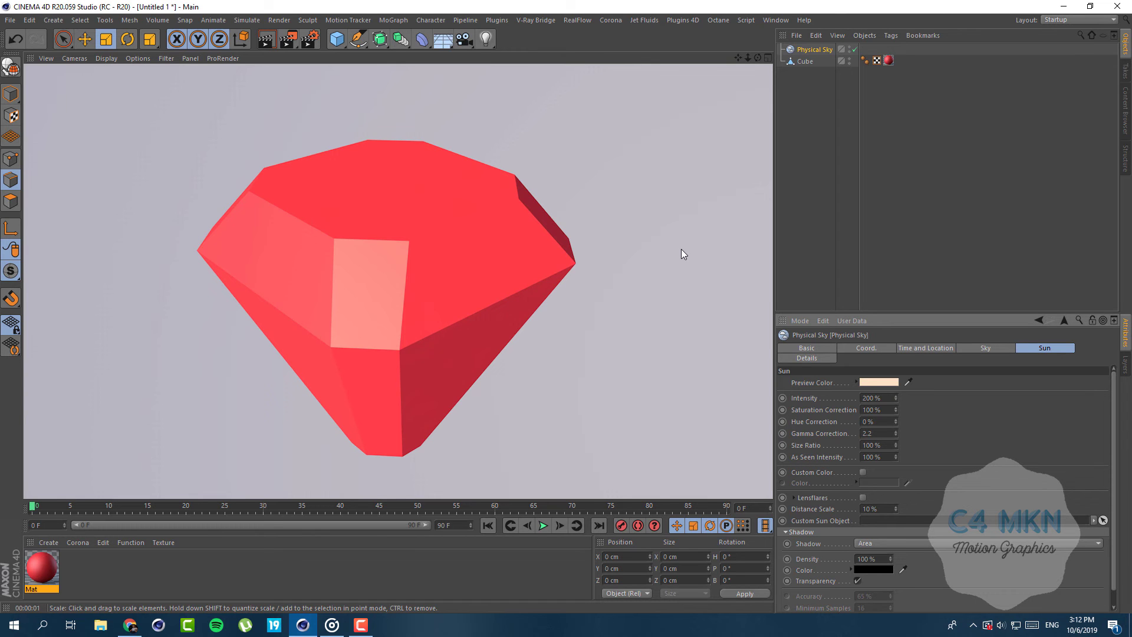
Try to rotate the Physical Sky to change the direction of the sunlight.
alt+drag(443, 228, 330, 250)
key(r)
mouse_move(511, 270)
mouse_down()
mouse_move(399, 246)
mouse_move(471, 275)
mouse_move(510, 263)
mouse_up()
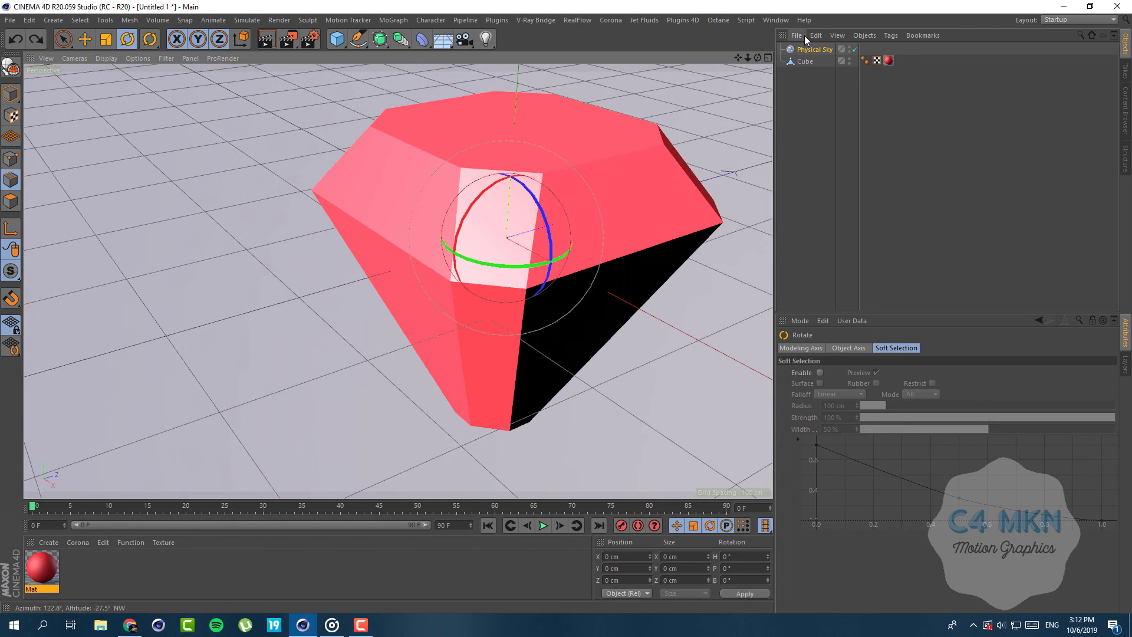
Rotate the whole diamond about its vertical axis to a heading of about -40° and render the view.
click(805, 61)
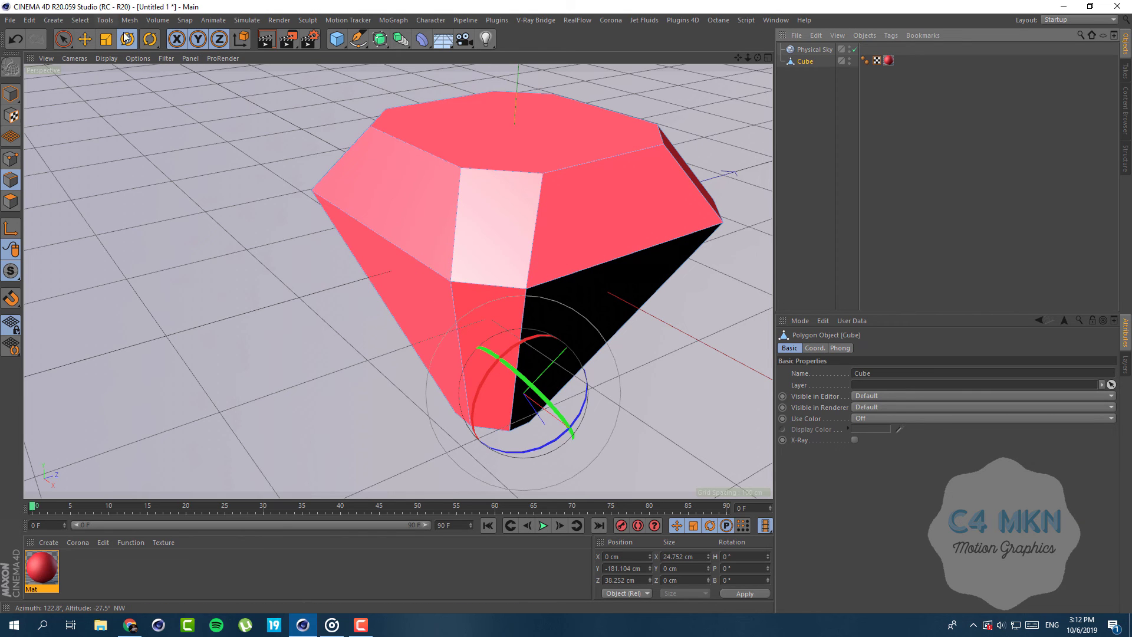
click(11, 93)
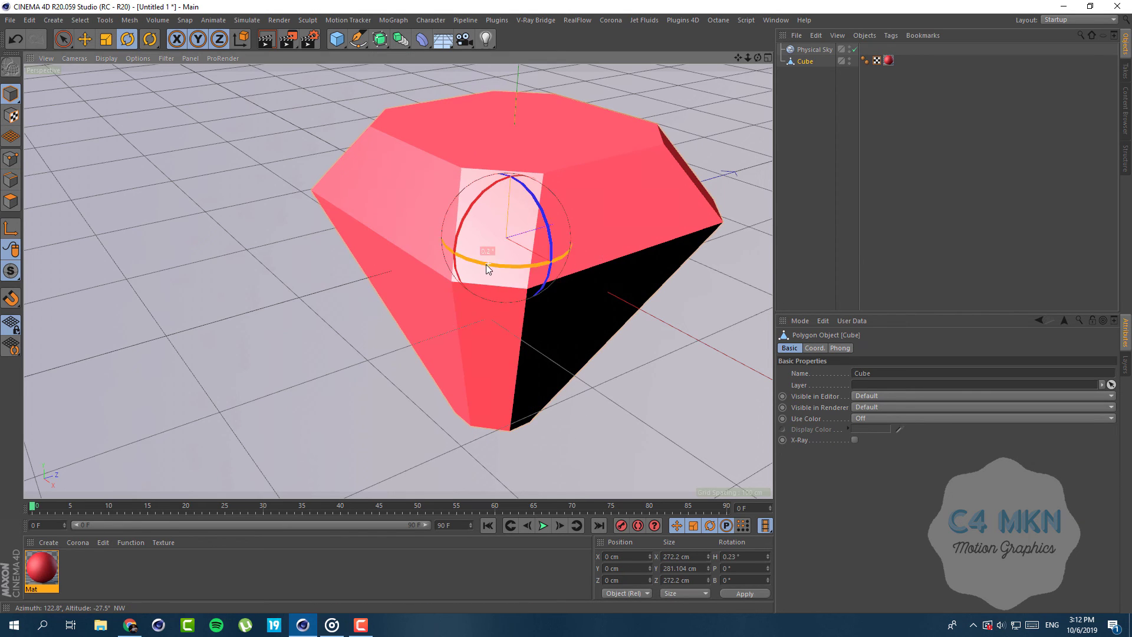
drag(486, 264, 352, 232)
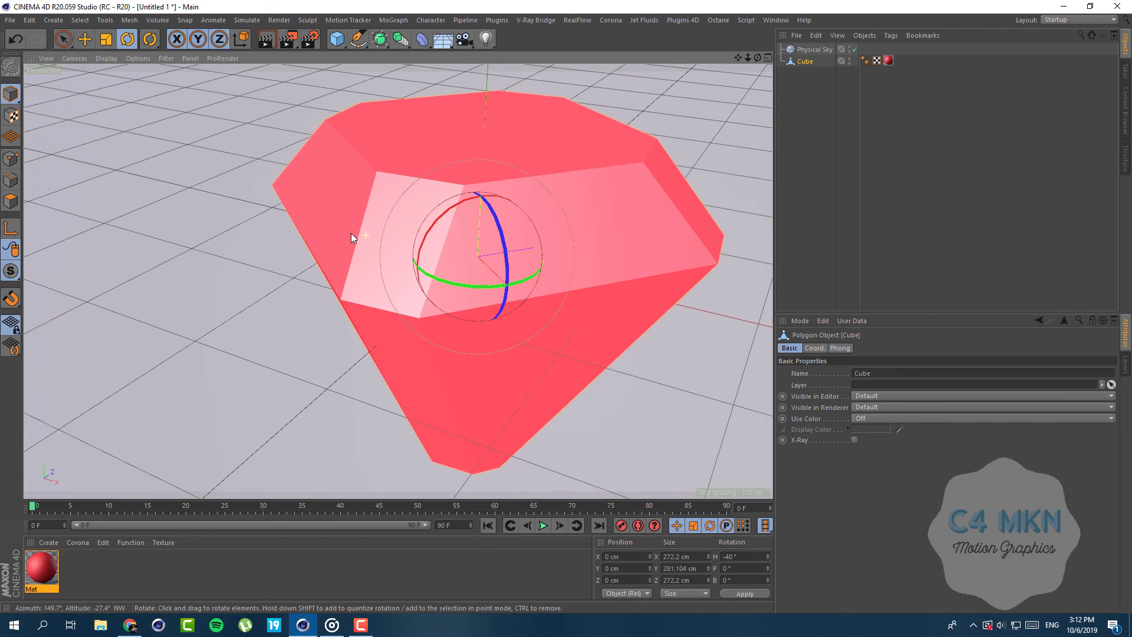
click(267, 41)
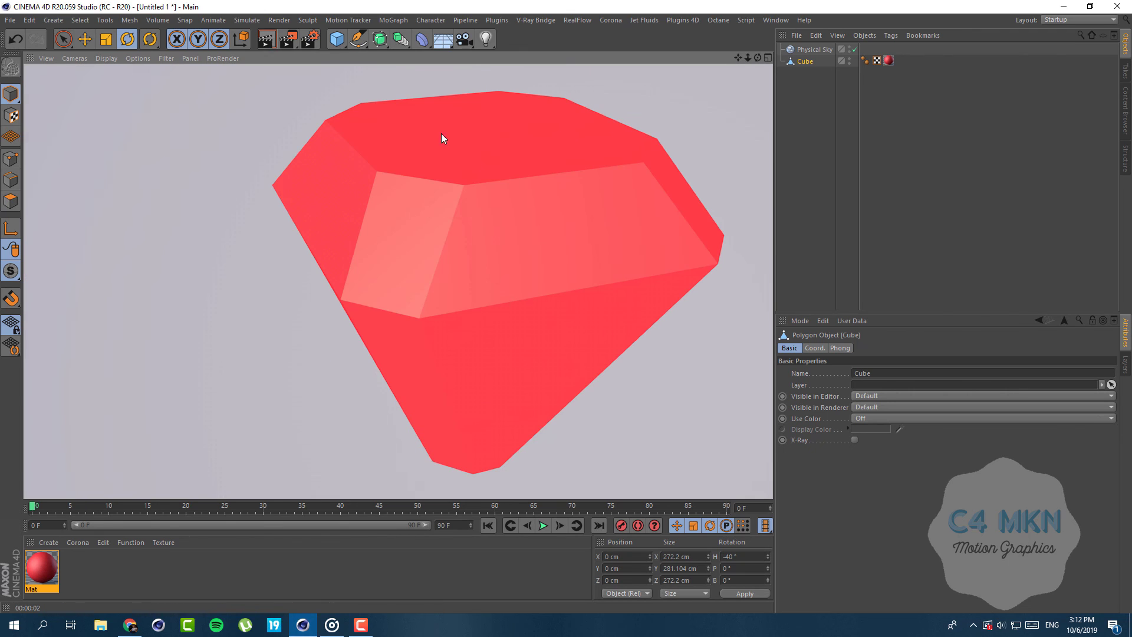